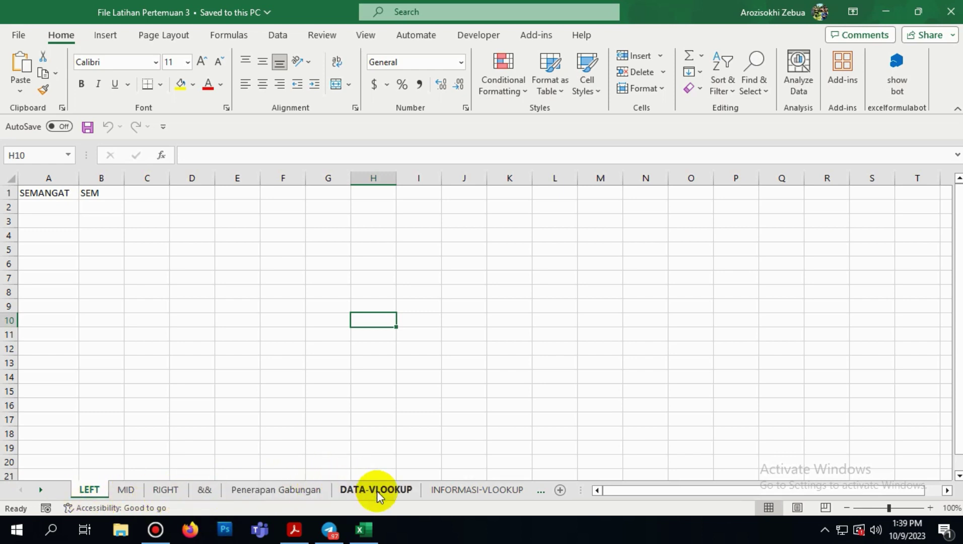
Look through the INFORMASI-VLOOKUP and DATA-HLOOKUP sheets and return to the LEFT sheet
click(504, 490)
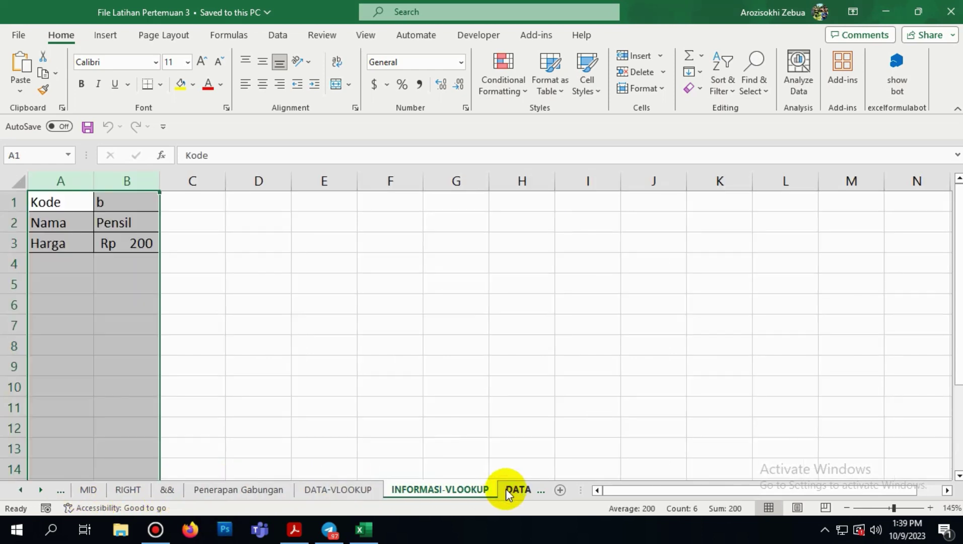
click(509, 490)
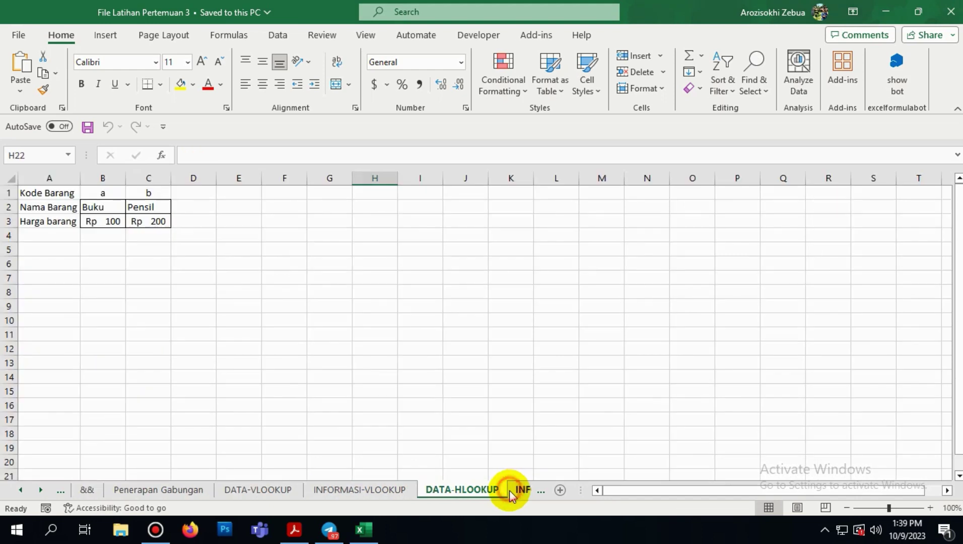
click(20, 490)
click(20, 490)
click(91, 497)
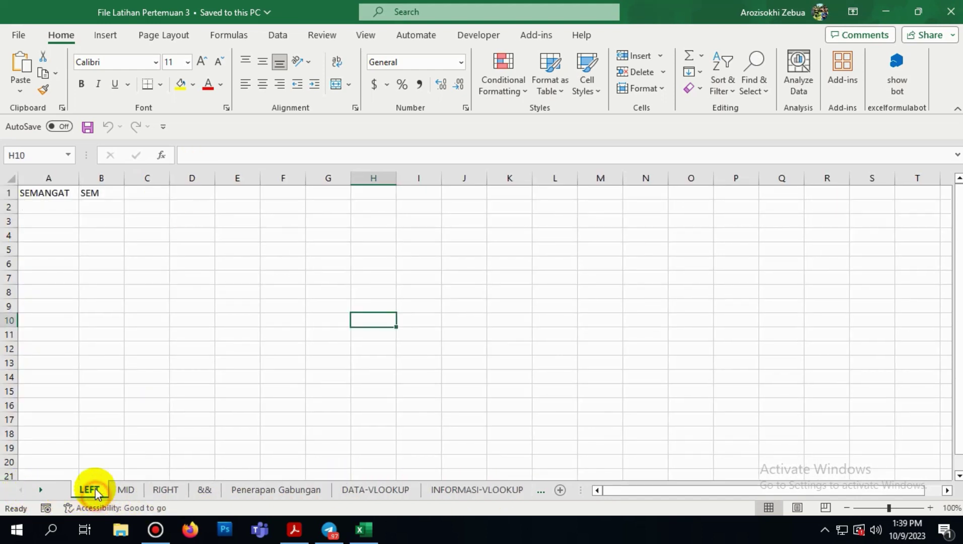
click(120, 380)
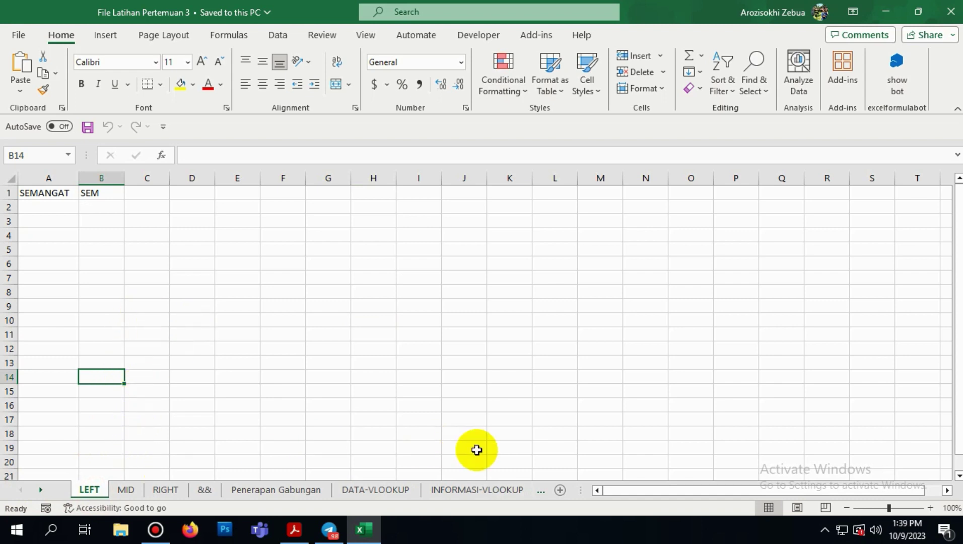
Add a new sheet, place it before the LEFT sheet and name it "Pemahaman Dasar"
click(560, 490)
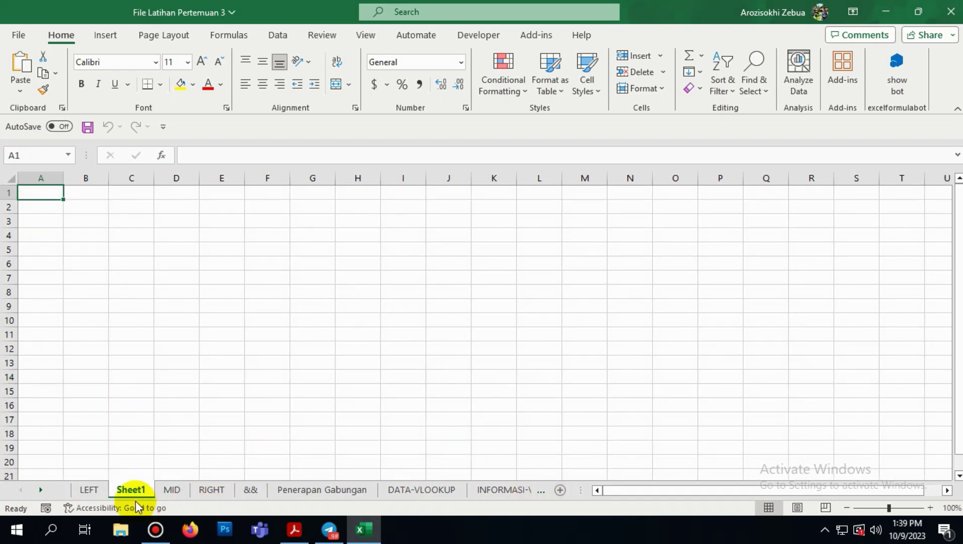
drag(127, 490, 63, 491)
double_click(95, 490)
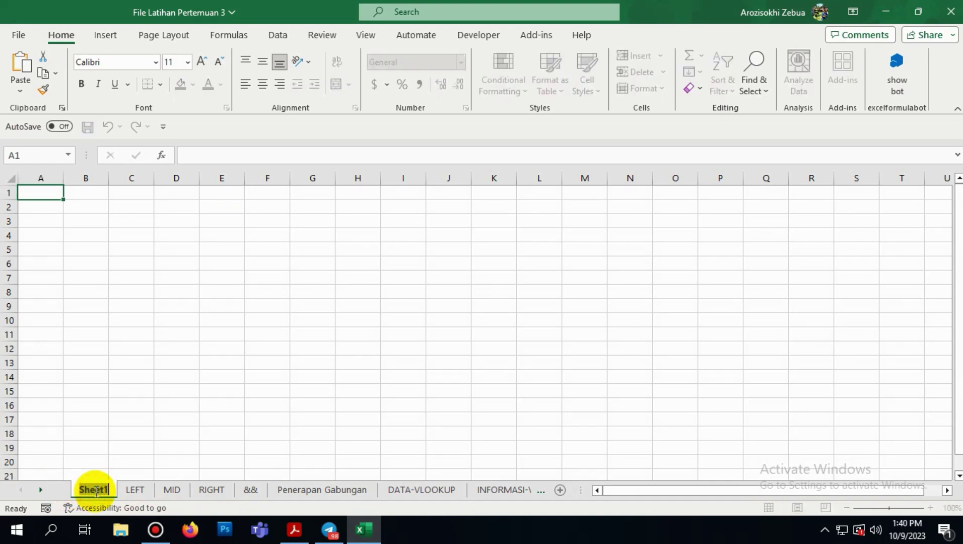
text(Pemahaman Das)
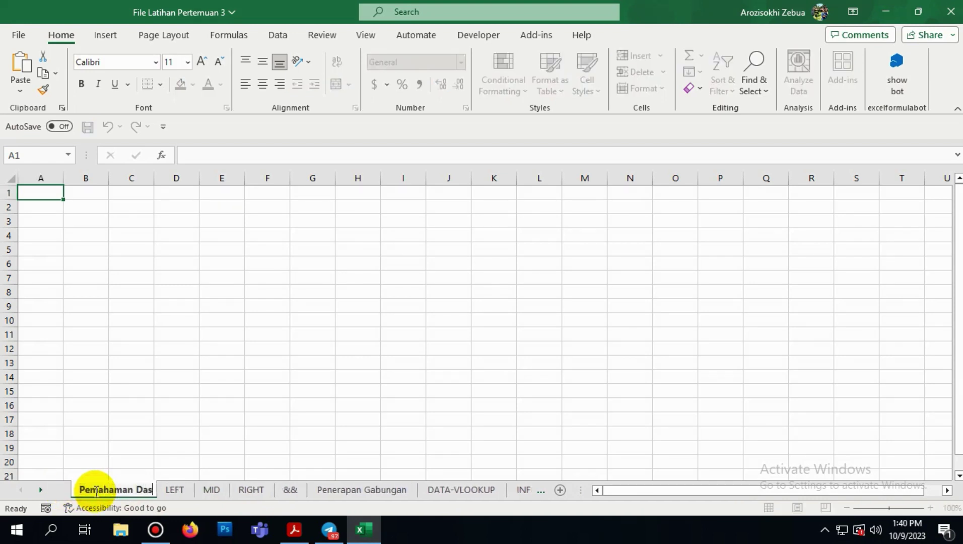
text(ar)
click(223, 350)
click(44, 198)
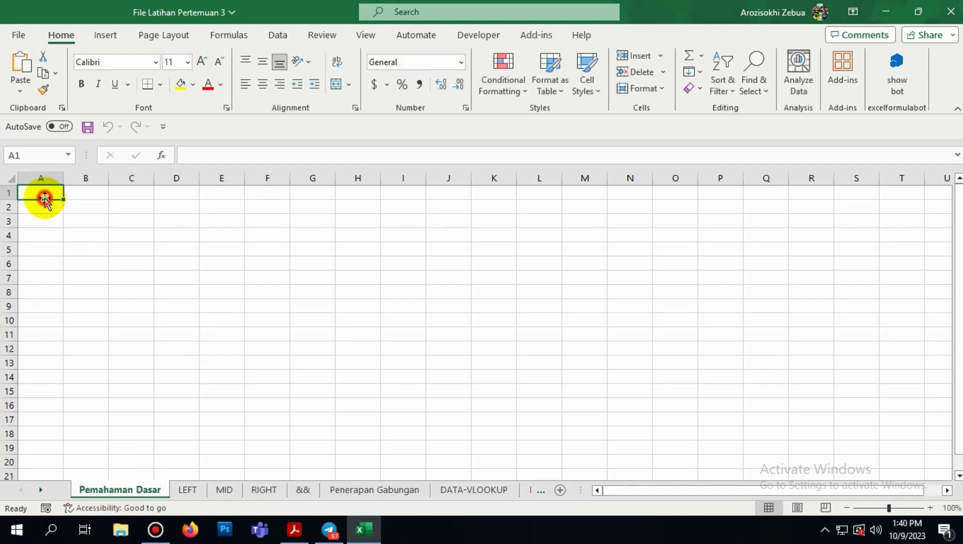
text(=)
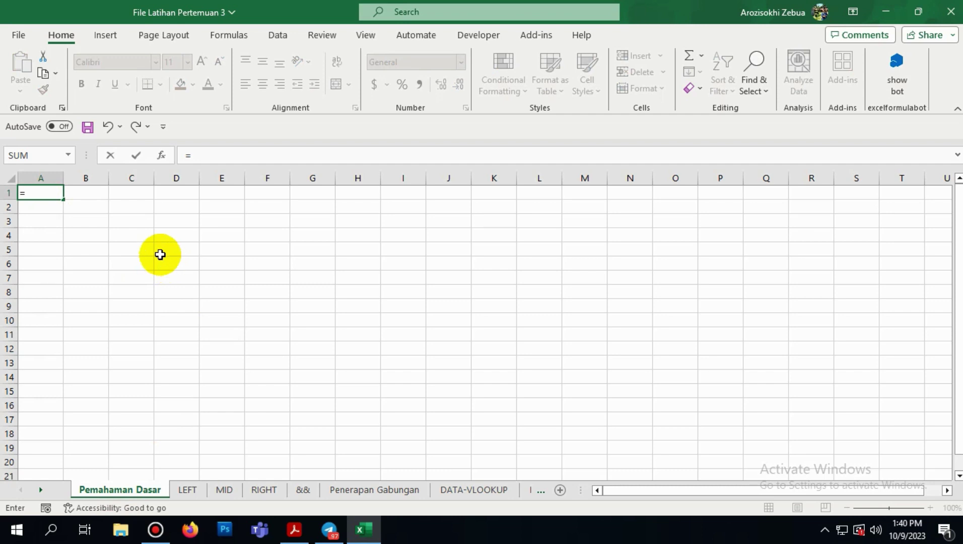
key(Escape)
click(160, 255)
click(204, 302)
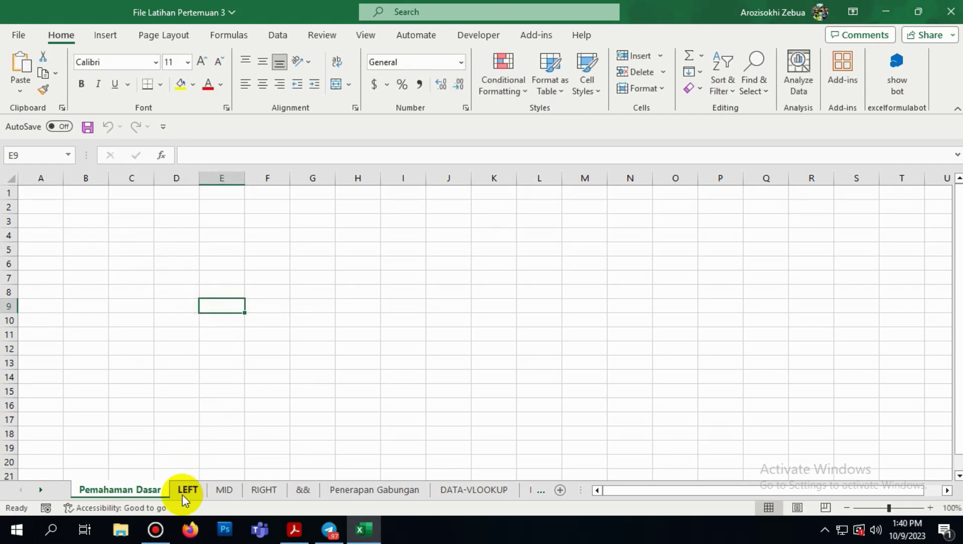
Open the LEFT sheet and examine the source word and extracted text in row 1 at close range
click(188, 487)
click(186, 361)
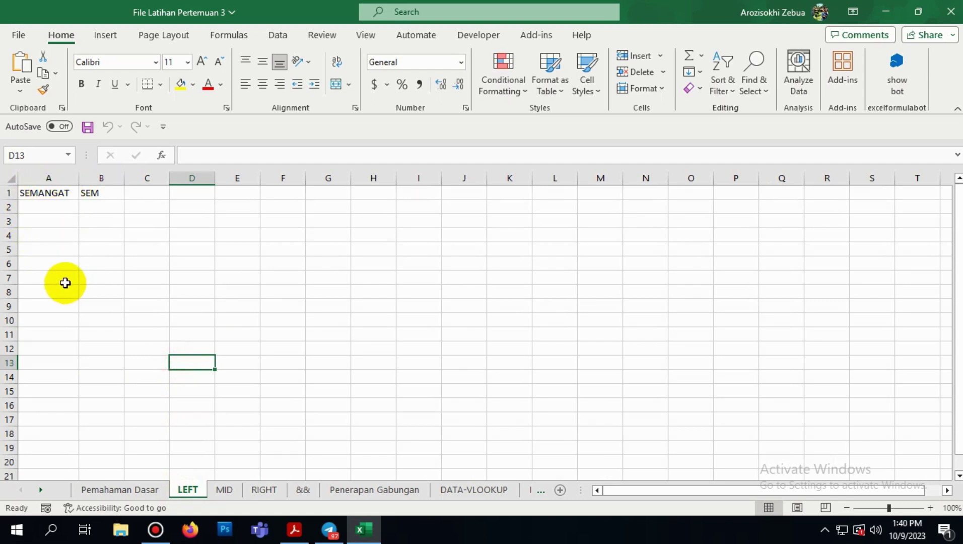
scroll(65, 234, up, 9)
scroll(137, 242, up, 1)
scroll(135, 241, up, 8)
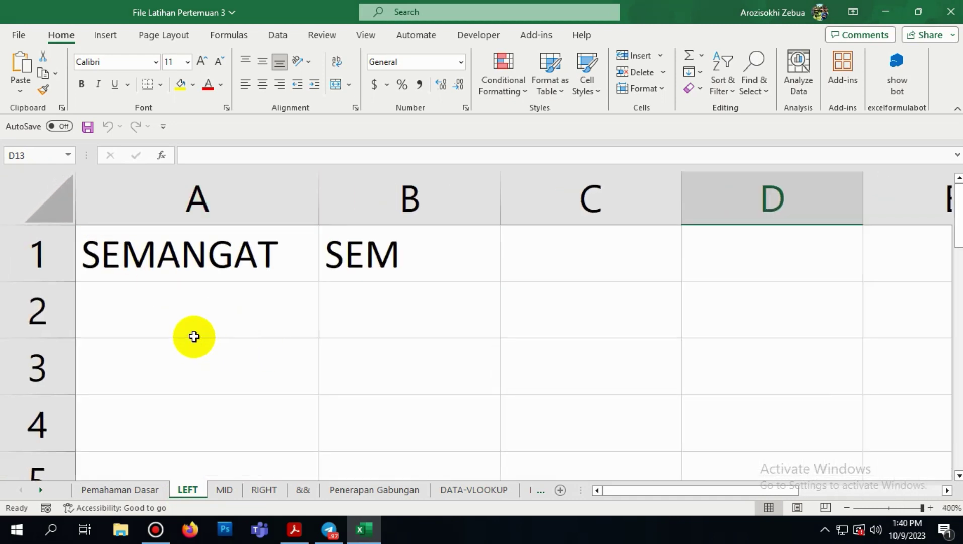
click(382, 316)
click(240, 324)
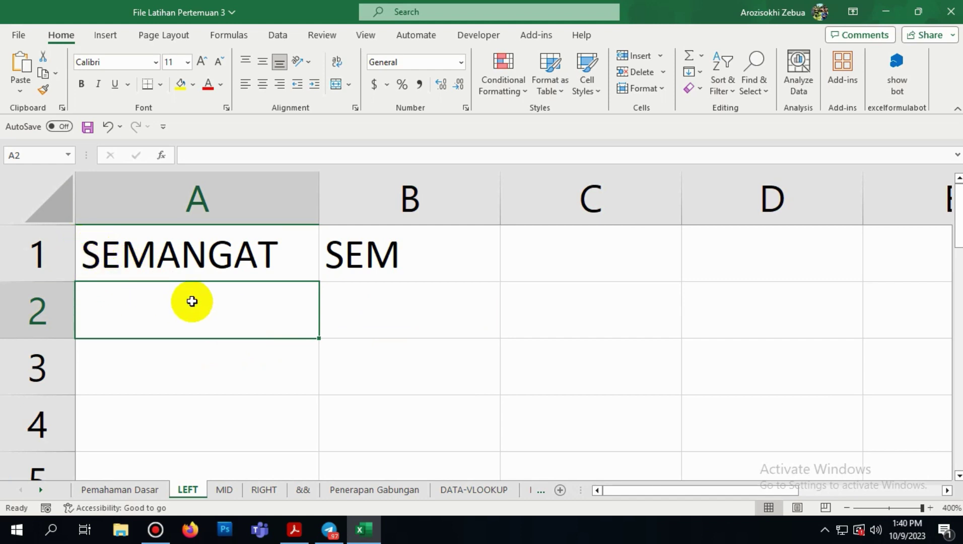
click(358, 317)
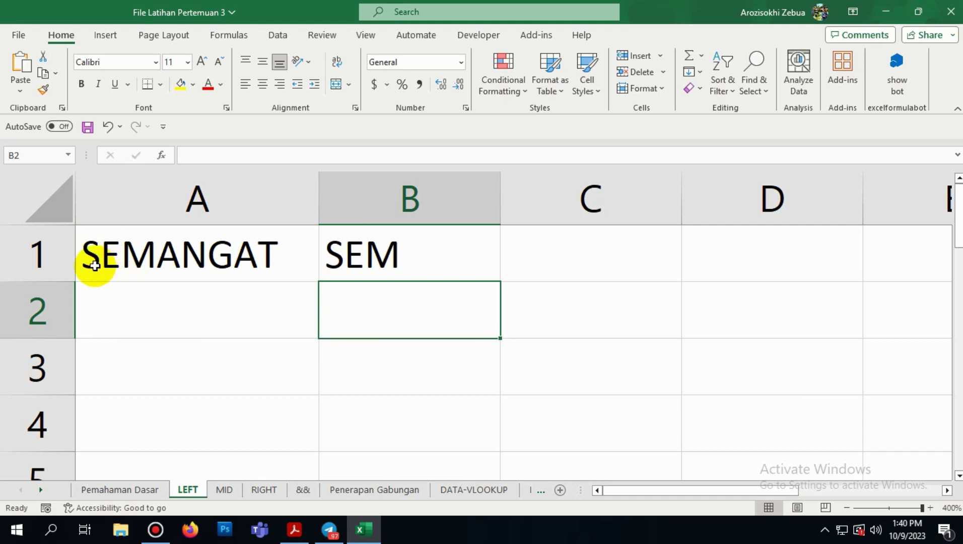
Enter a LEFT formula in cell A3 that extracts 1 character from cell A1
click(166, 377)
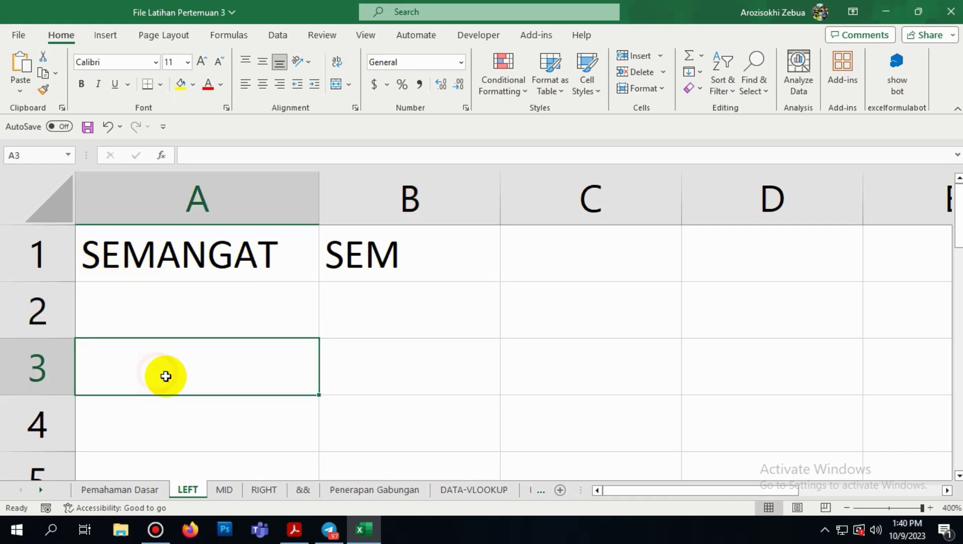
text(=le)
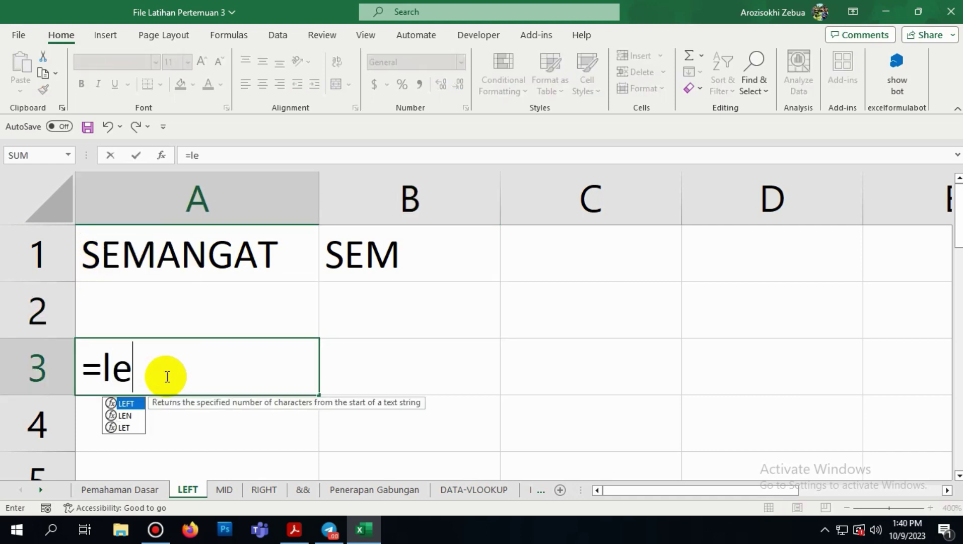
text(ft()
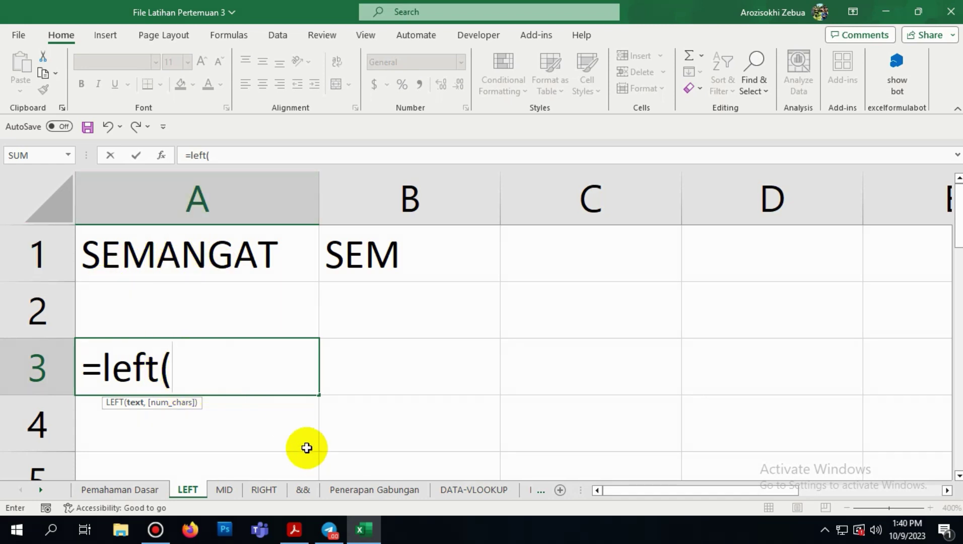
text(a1)
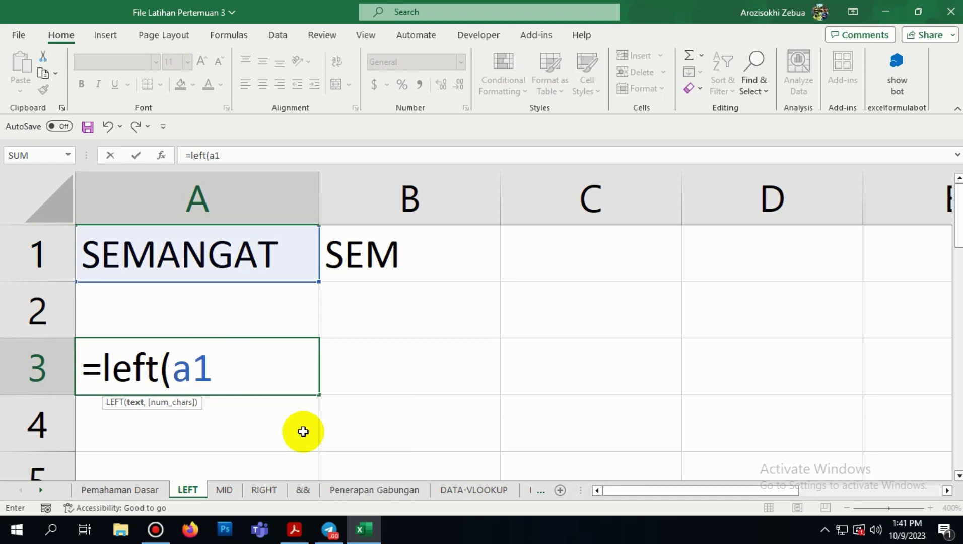
key(BackSpace)
key(BackSpace)
click(220, 260)
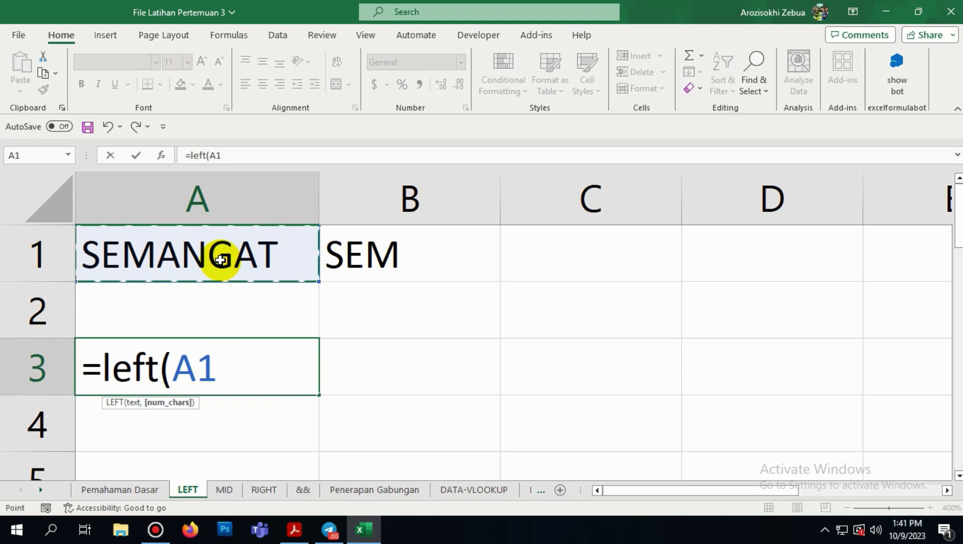
text(,)
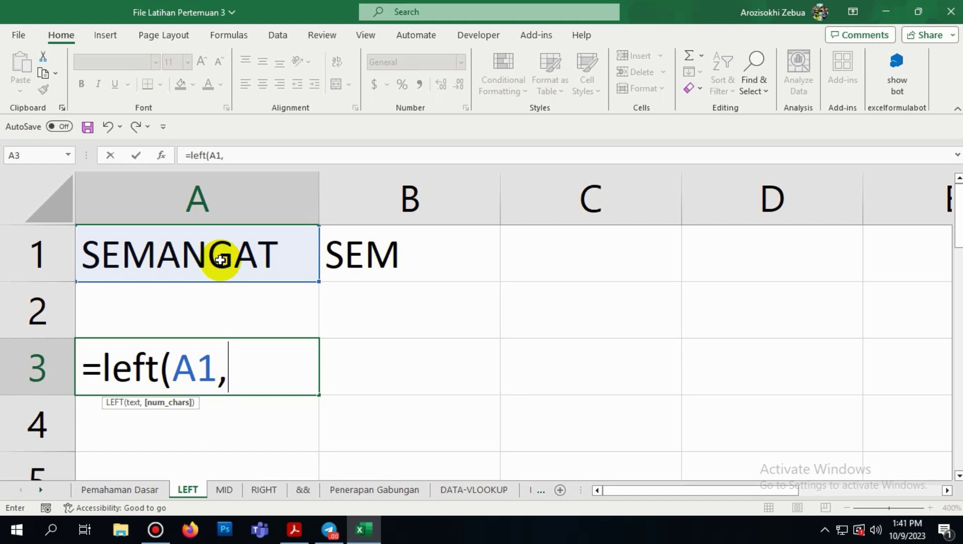
text(1))
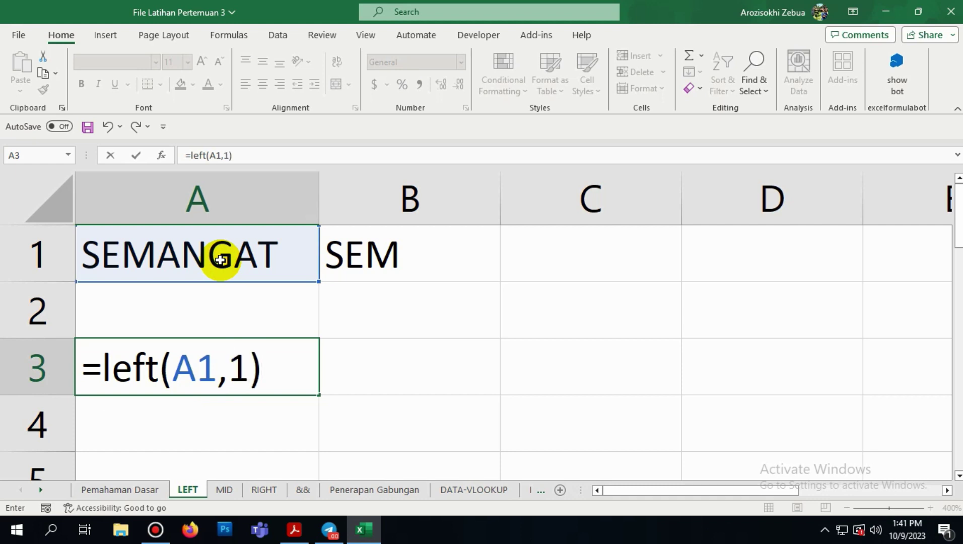
key(Return)
Change the number of characters in the LEFT formula in cell A3 to 3
click(210, 355)
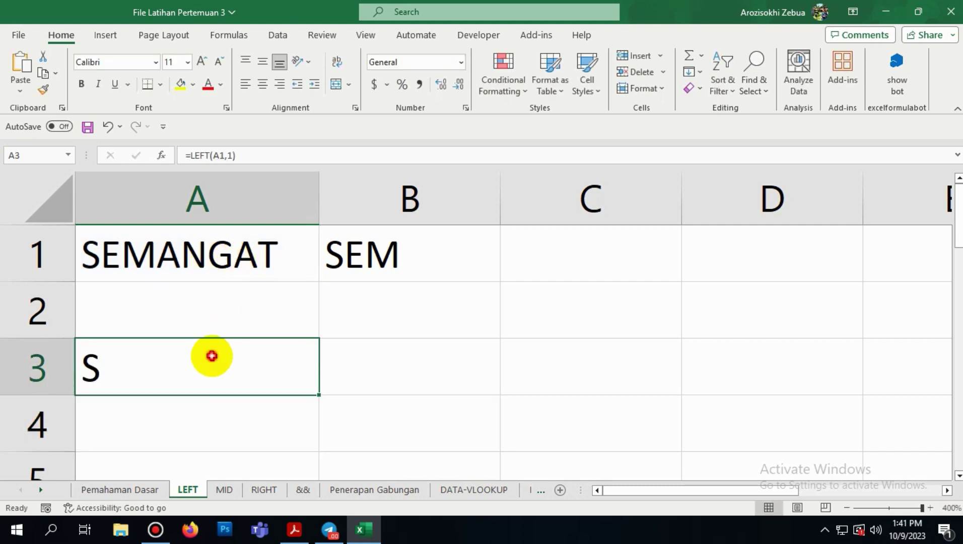
double_click(216, 355)
click(254, 369)
key(BackSpace)
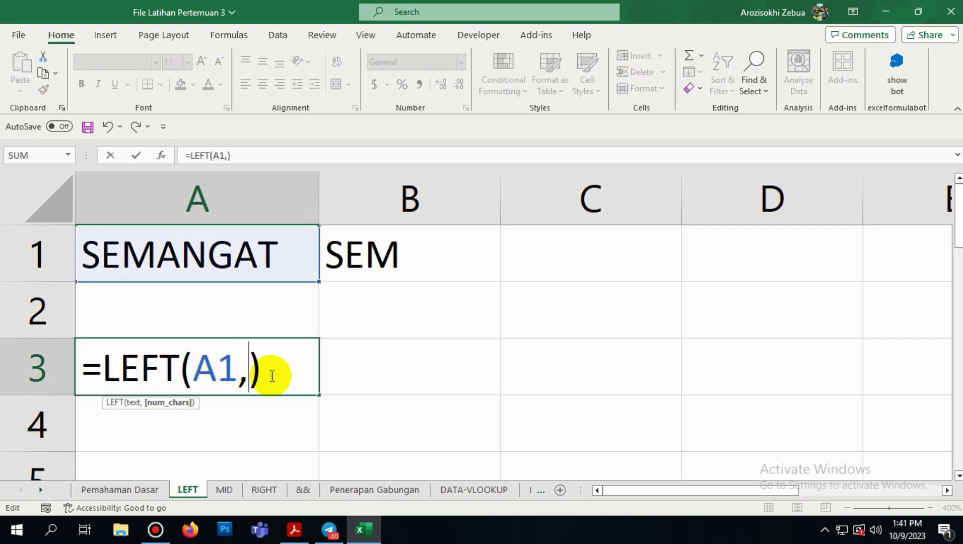
text(3)
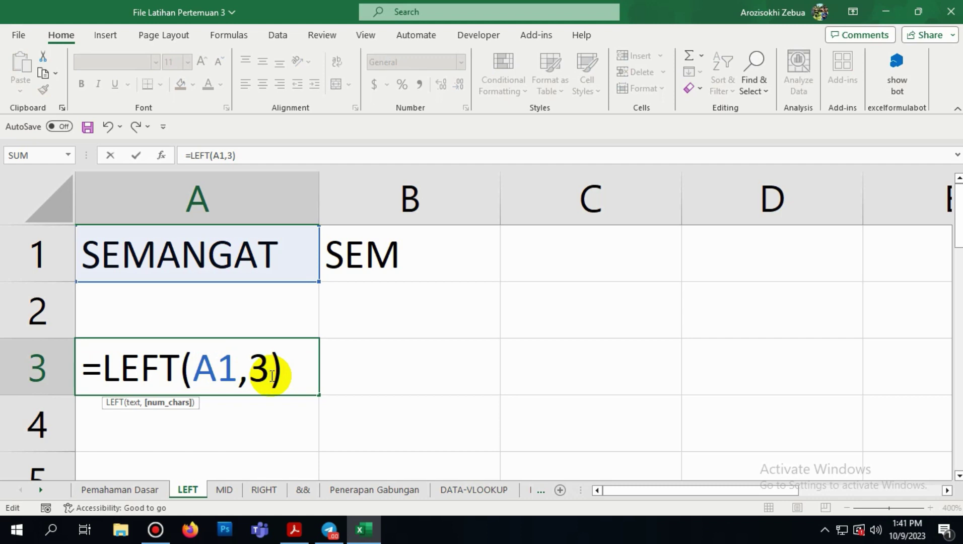
key(Return)
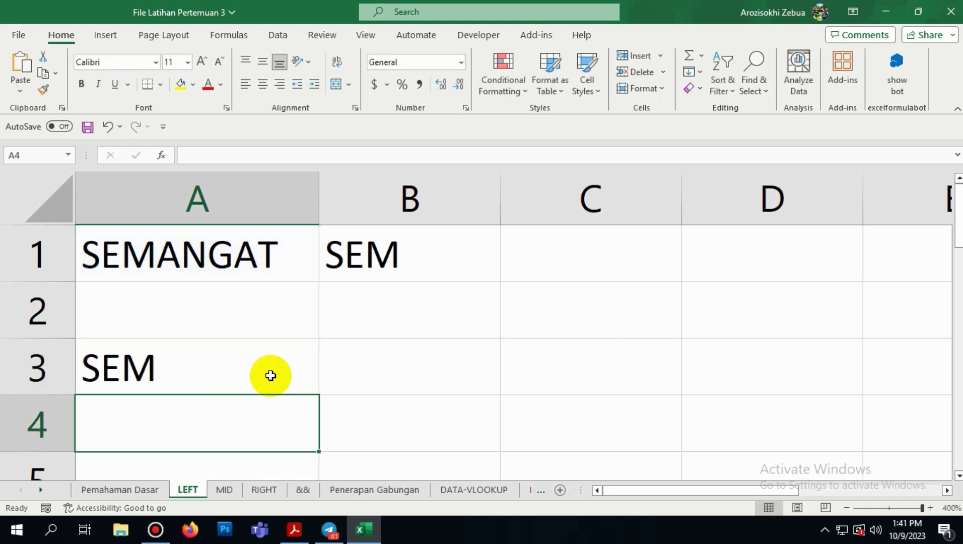
click(262, 374)
click(384, 368)
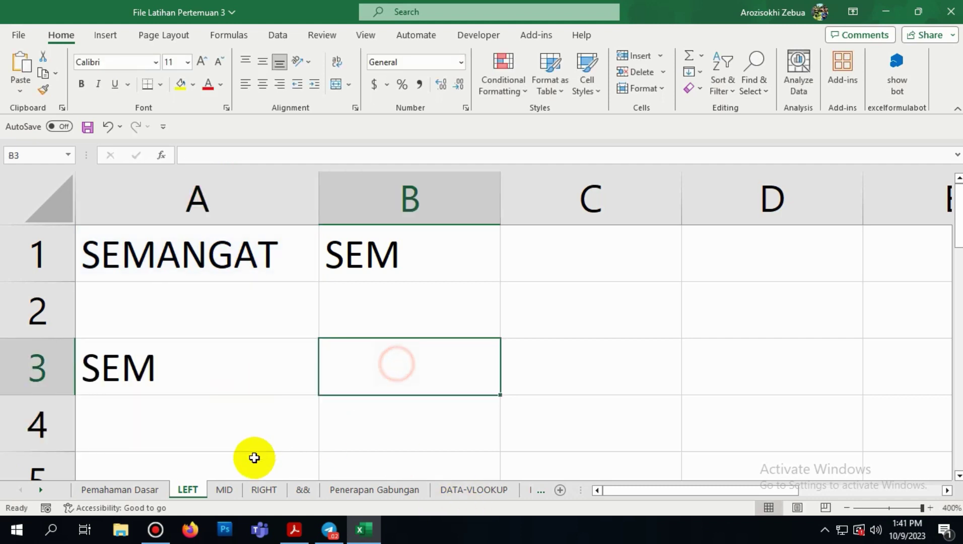
View the text extraction example on the MID sheet and examine the one on the RIGHT sheet up close
click(229, 489)
click(158, 358)
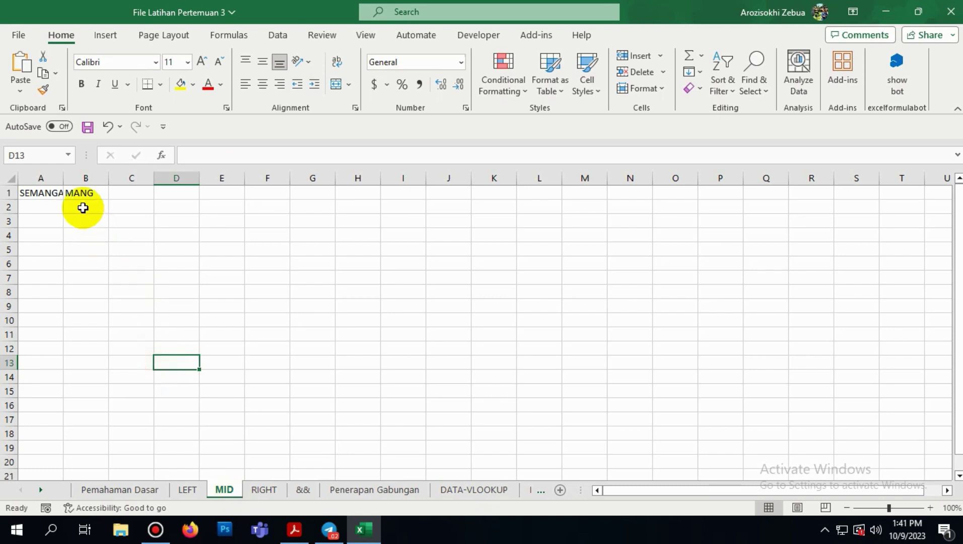
click(266, 490)
click(252, 358)
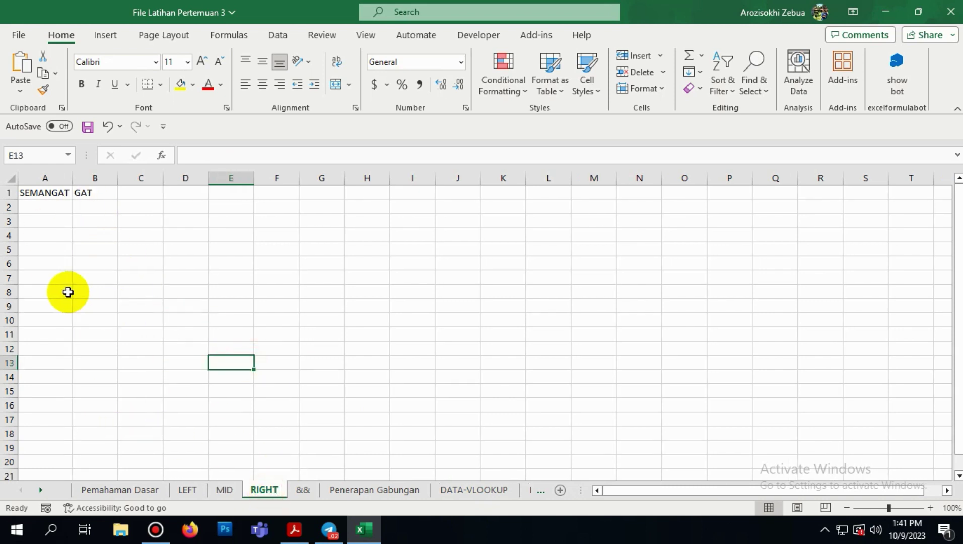
scroll(69, 290, up, 10)
scroll(175, 273, up, 2)
scroll(133, 276, up, 5)
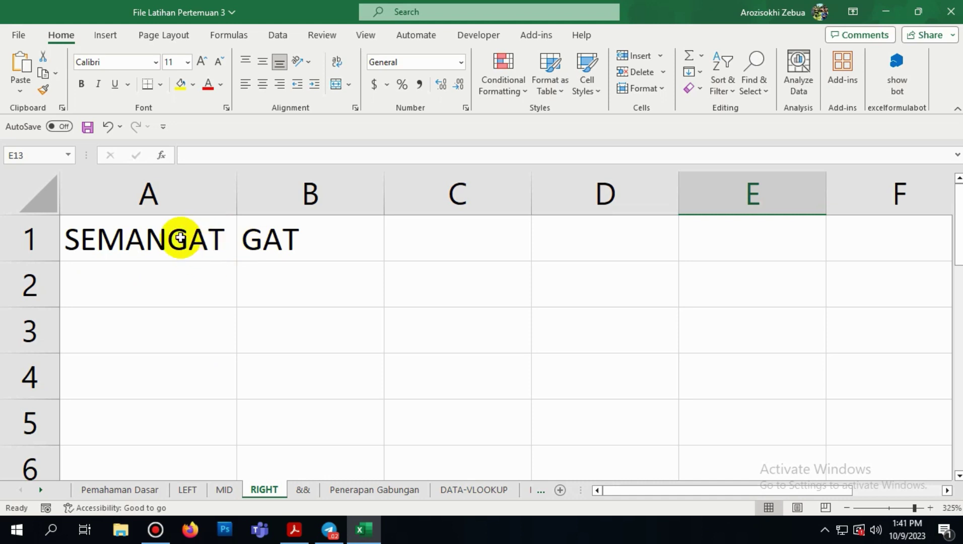
Enter a RIGHT formula in cell A3 of the RIGHT sheet that extracts 1 character from cell A1
click(119, 336)
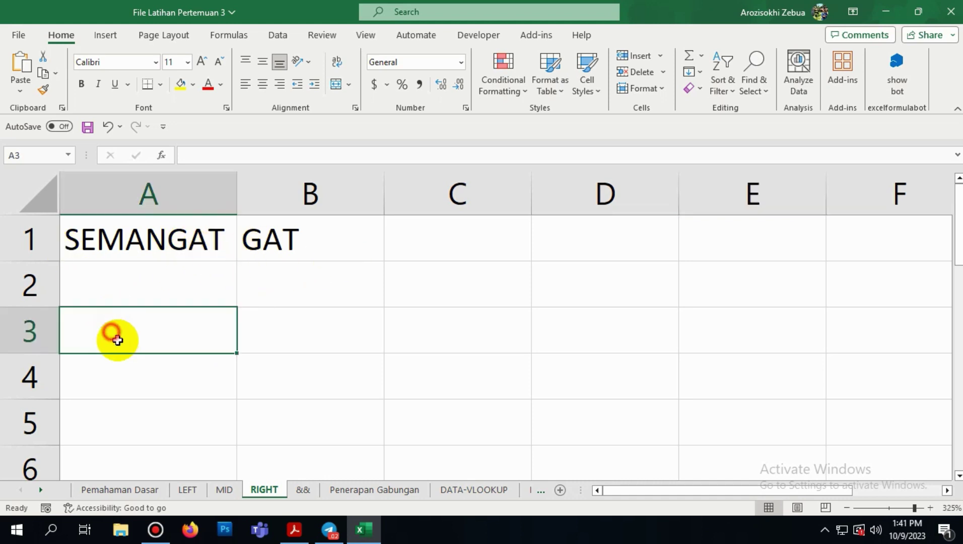
text(=righ)
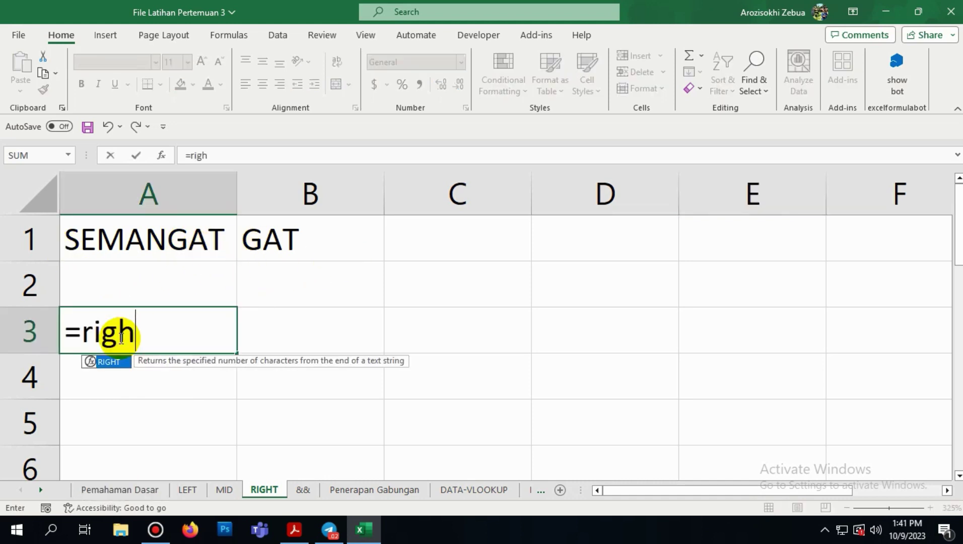
text(t()
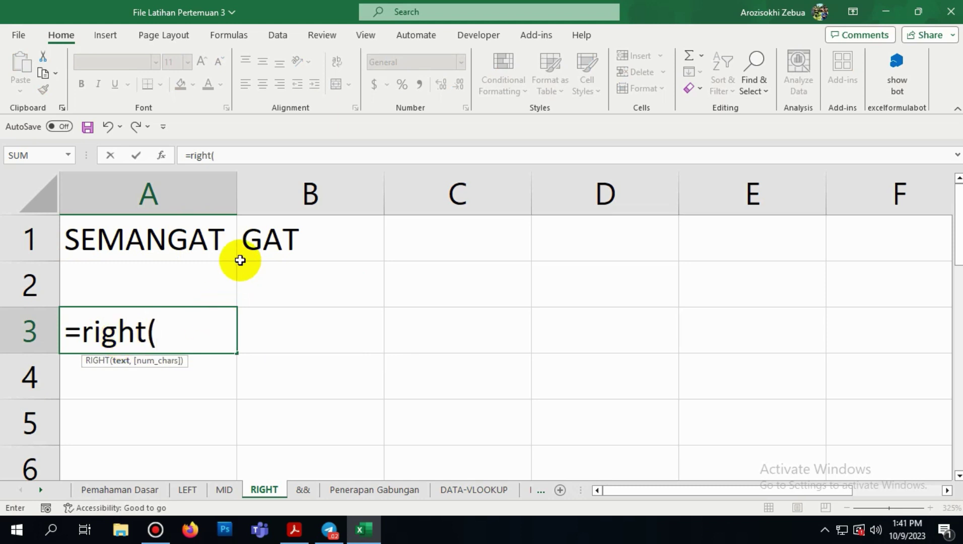
click(222, 240)
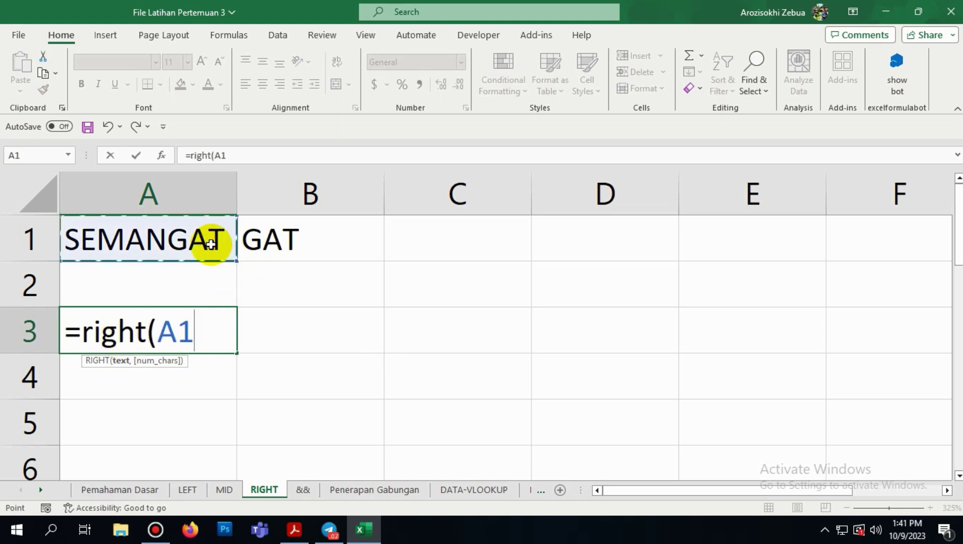
text(,)
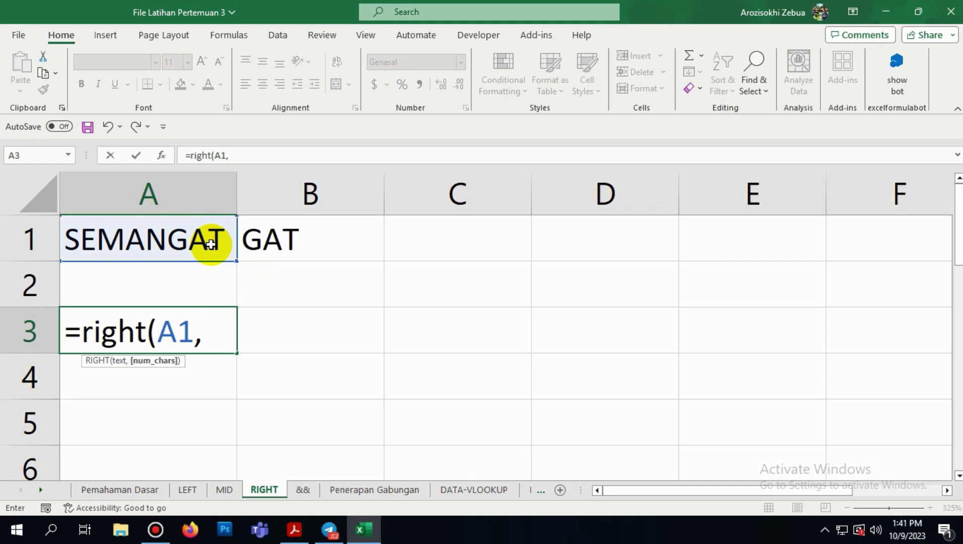
text(1))
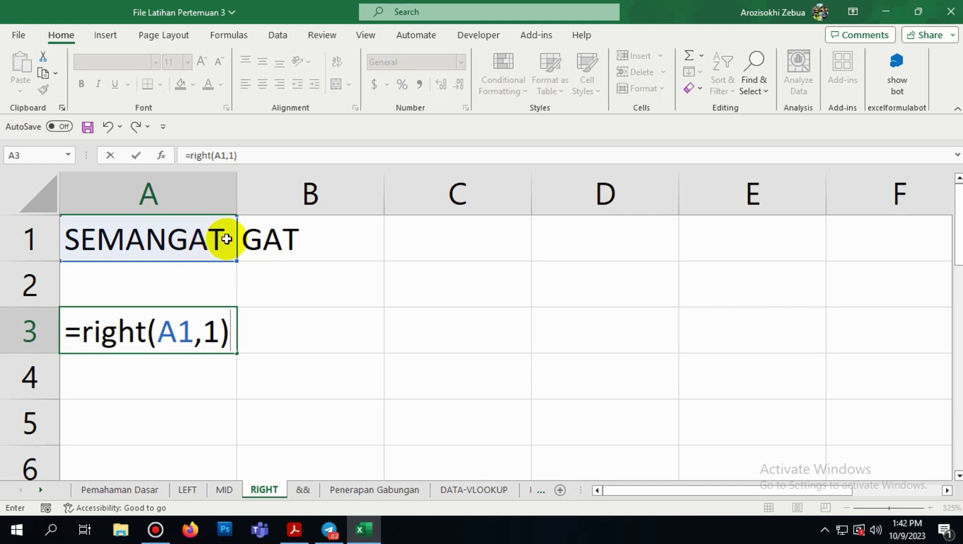
key(Return)
Change the number of characters in the RIGHT formula in cell A3 to 4
click(193, 314)
double_click(196, 314)
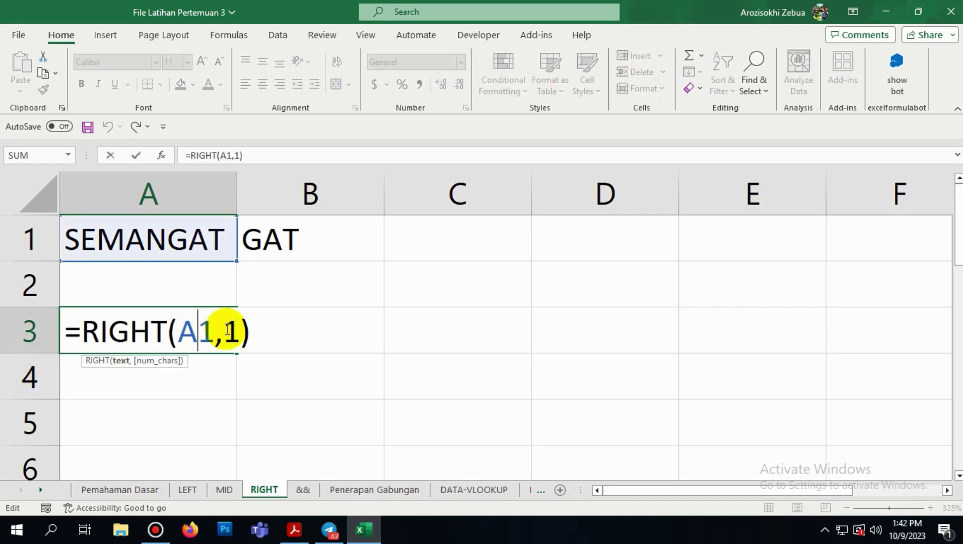
click(242, 331)
key(BackSpace)
text(4)
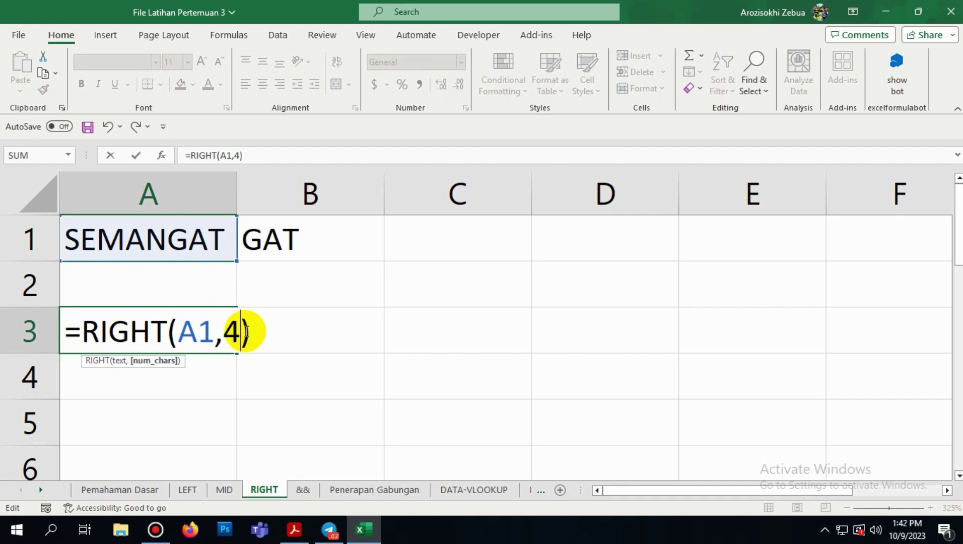
key(Return)
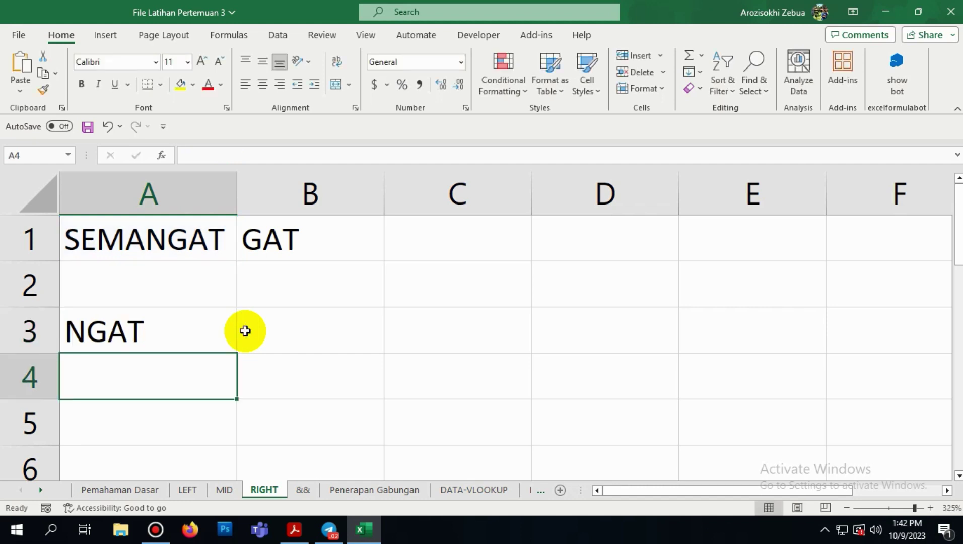
click(222, 343)
click(427, 377)
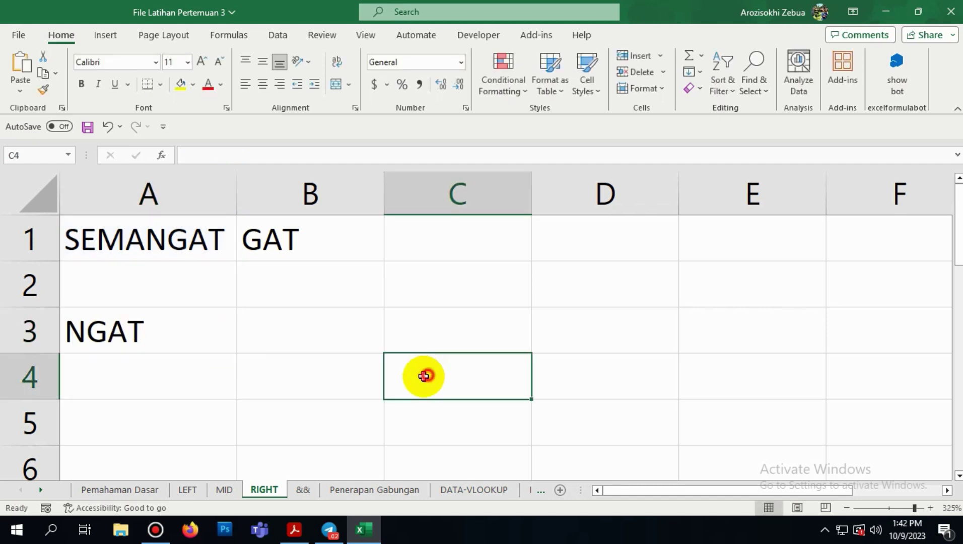
Open the MID sheet and auto-fit column A so the whole source word fits
click(224, 486)
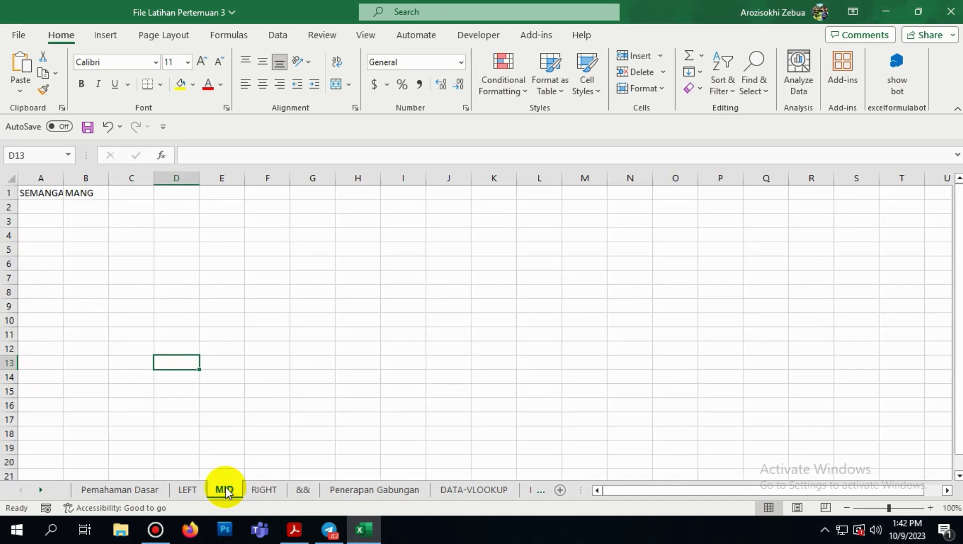
scroll(61, 241, up, 13)
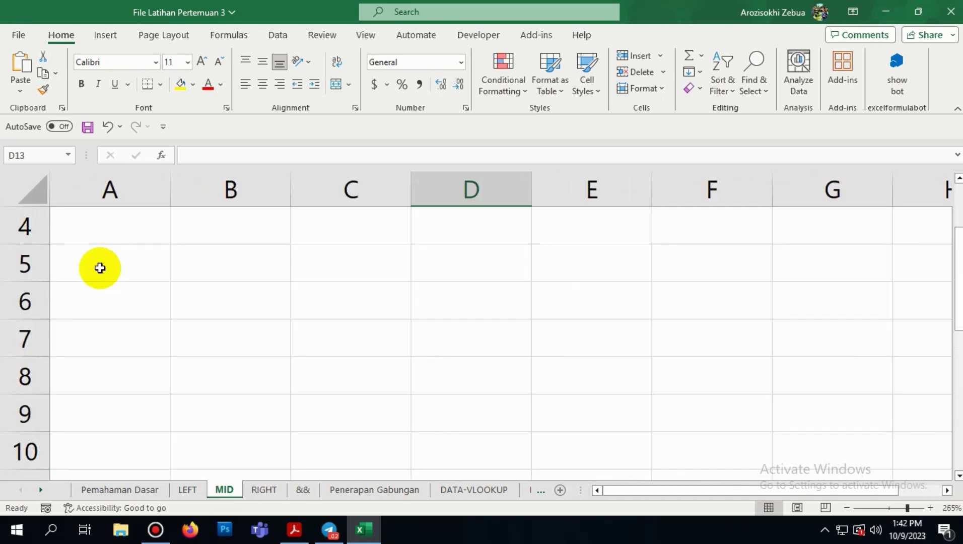
scroll(116, 267, up, 2)
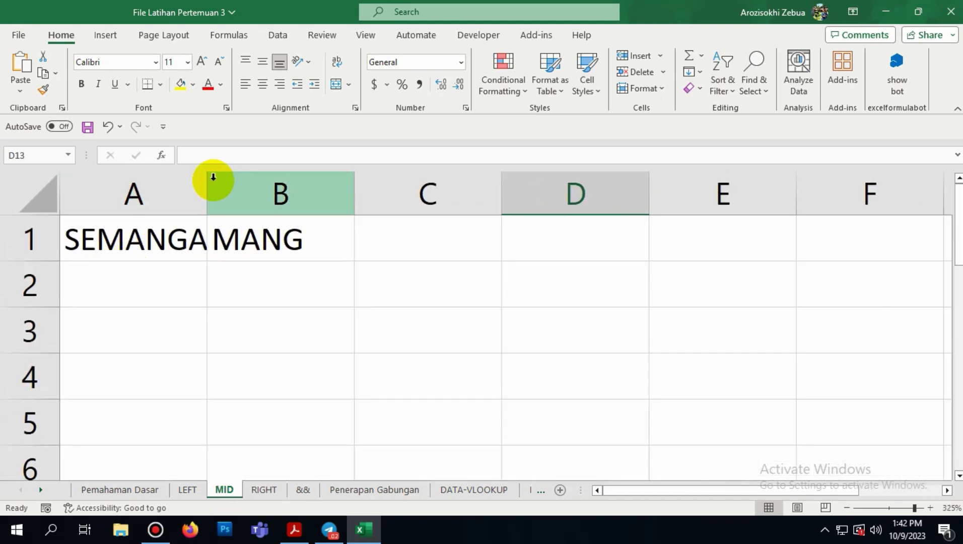
double_click(209, 180)
click(286, 321)
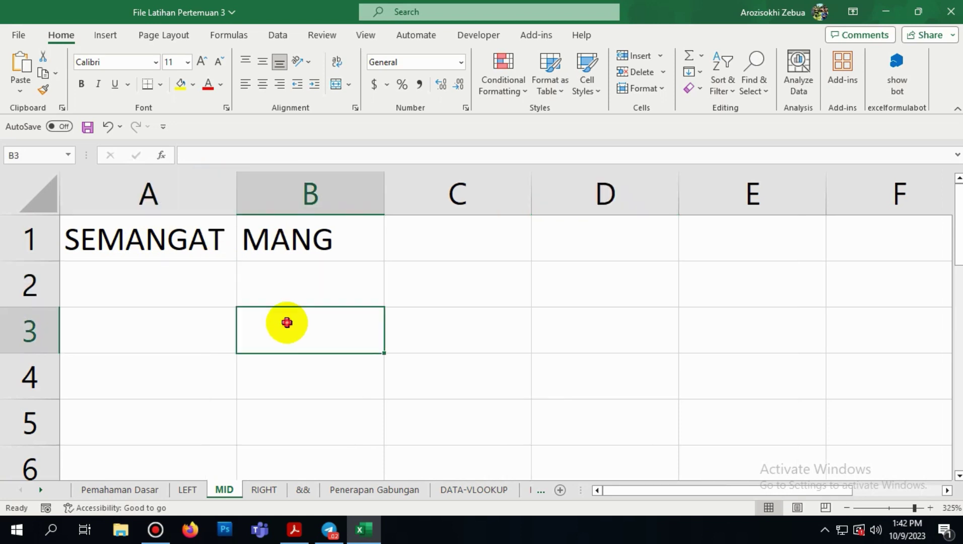
click(275, 370)
Enter a MID formula in cell A3 that extracts 2 characters from cell A1, starting at character 2
click(164, 336)
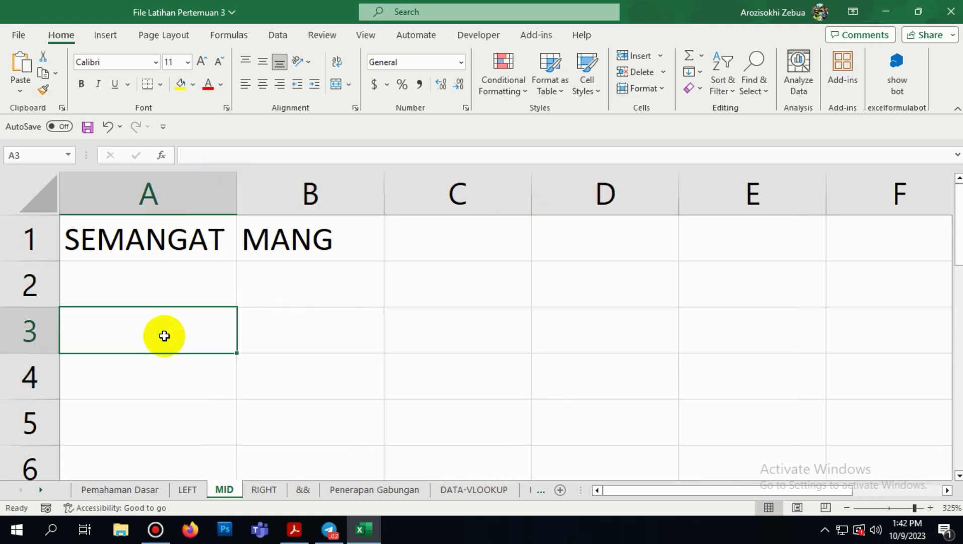
text(=mi)
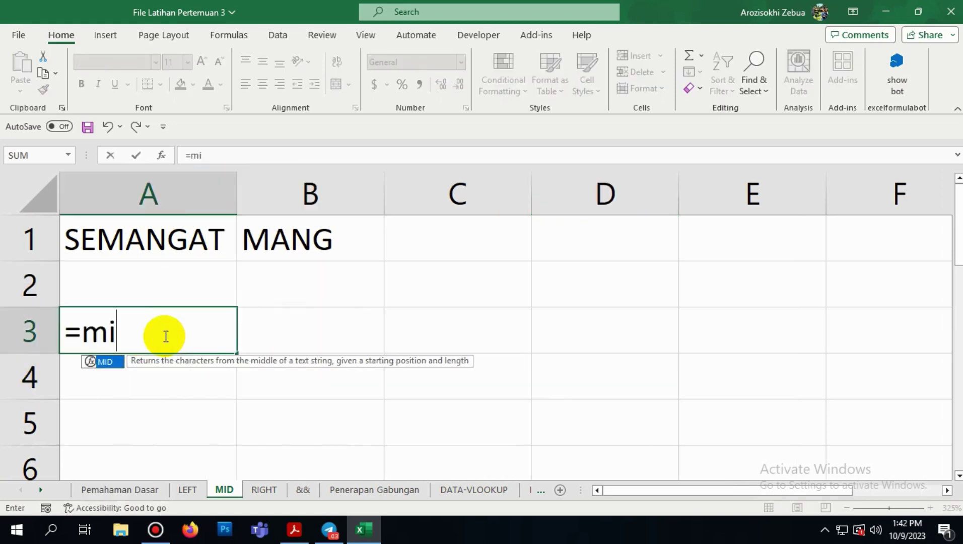
text(d()
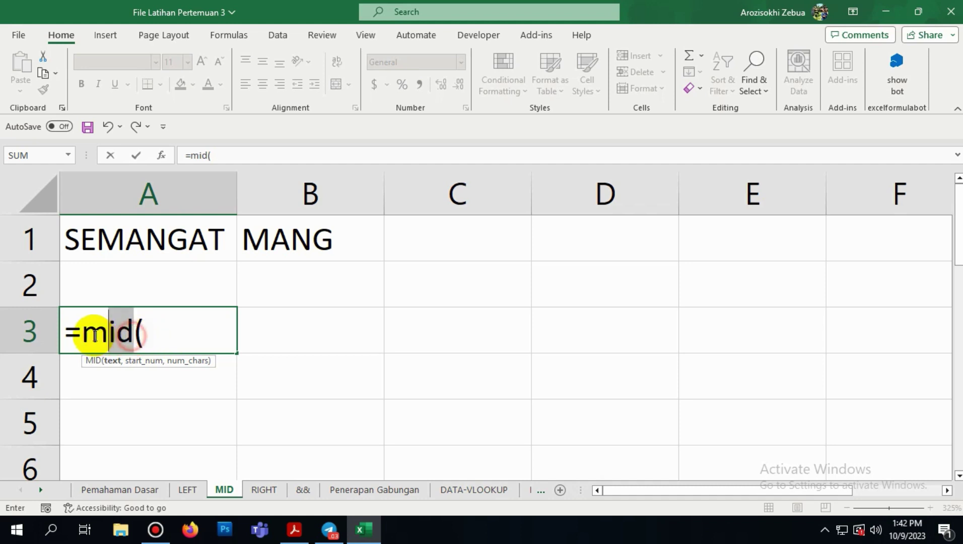
click(160, 337)
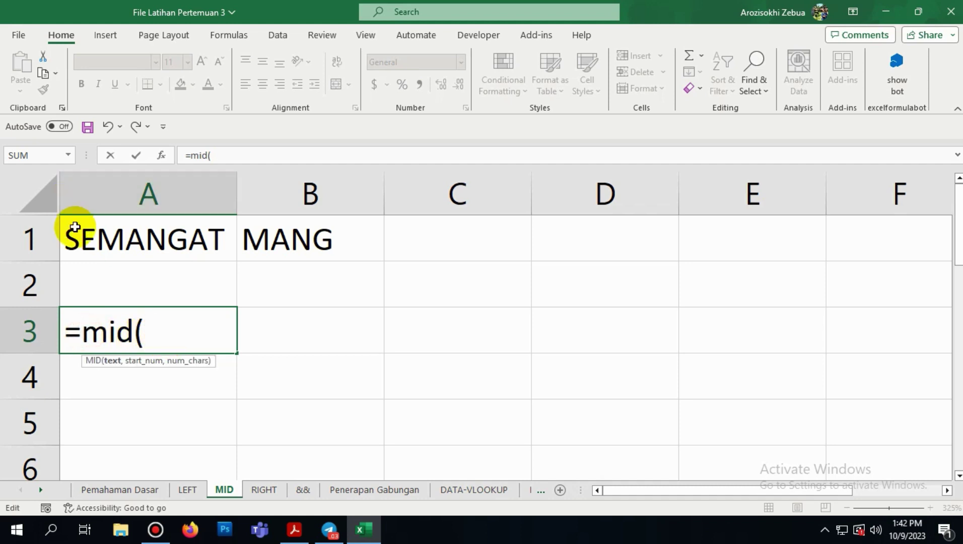
click(134, 244)
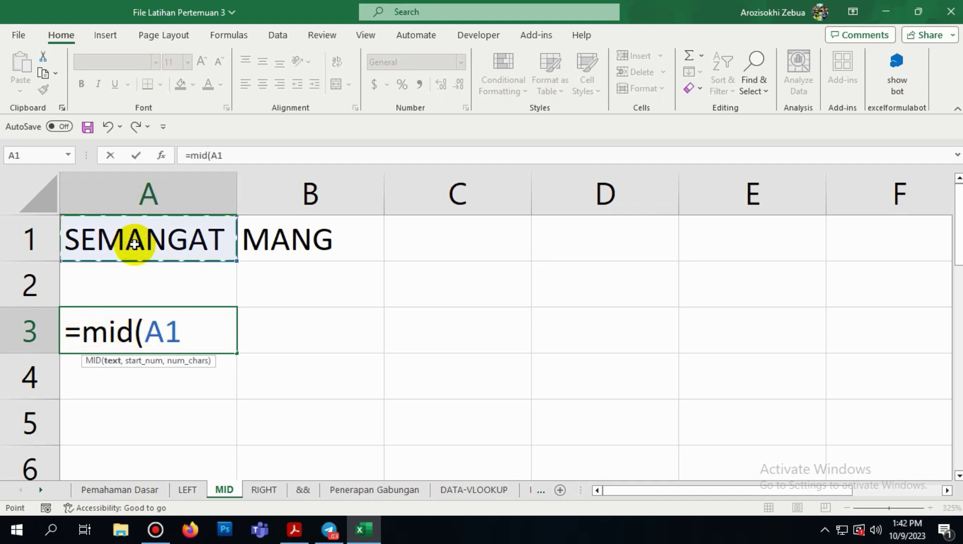
text(,)
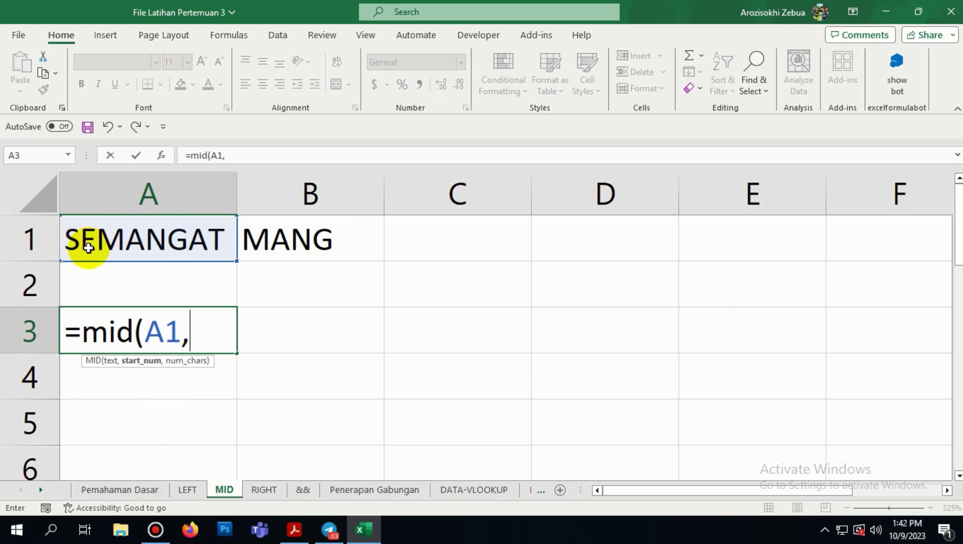
text(2,)
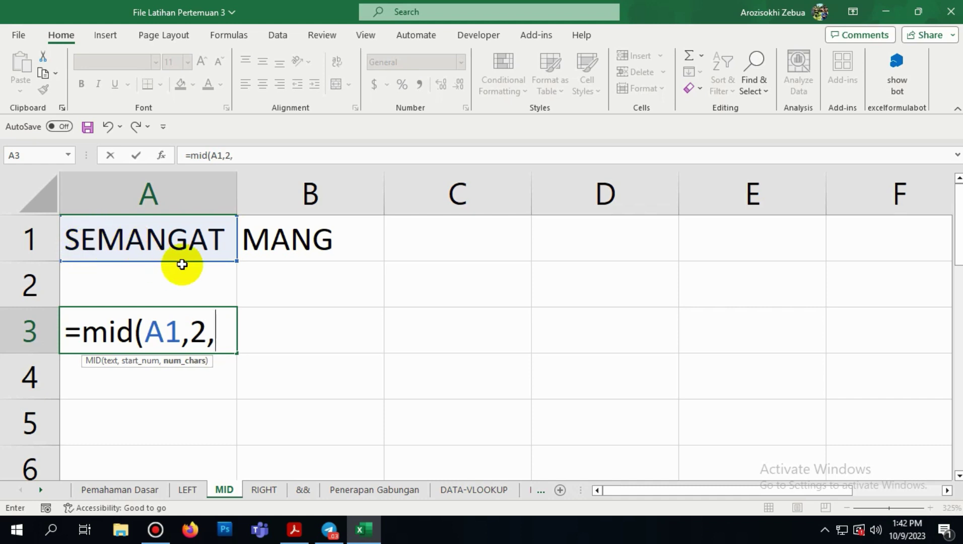
text(2))
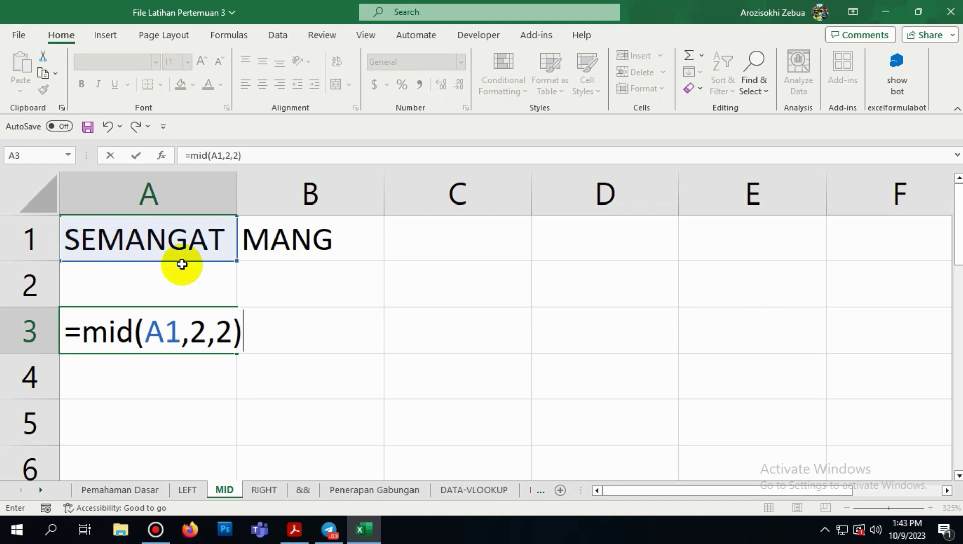
key(Return)
Change the MID formula in cell A3 to start at character 3 and extract 4 characters
double_click(167, 322)
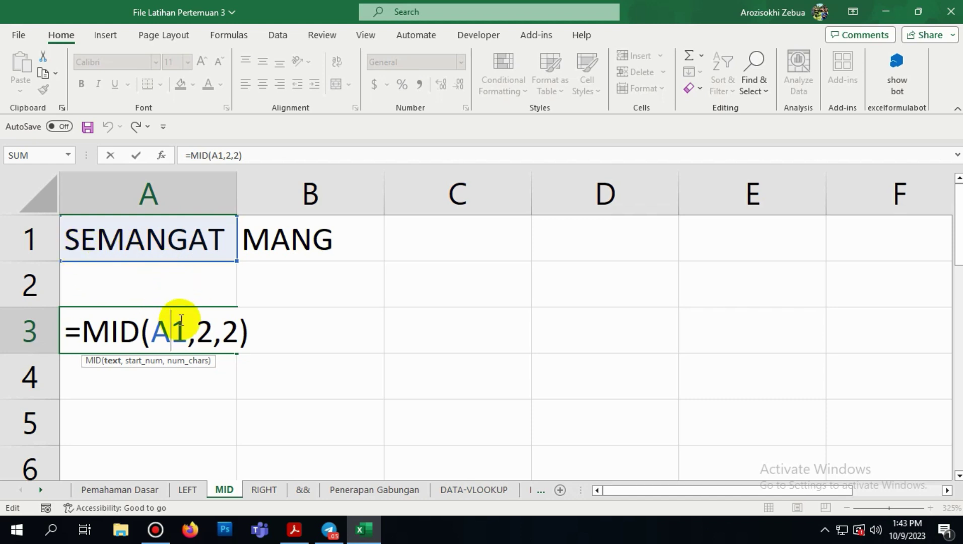
click(196, 330)
key(Delete)
text(3)
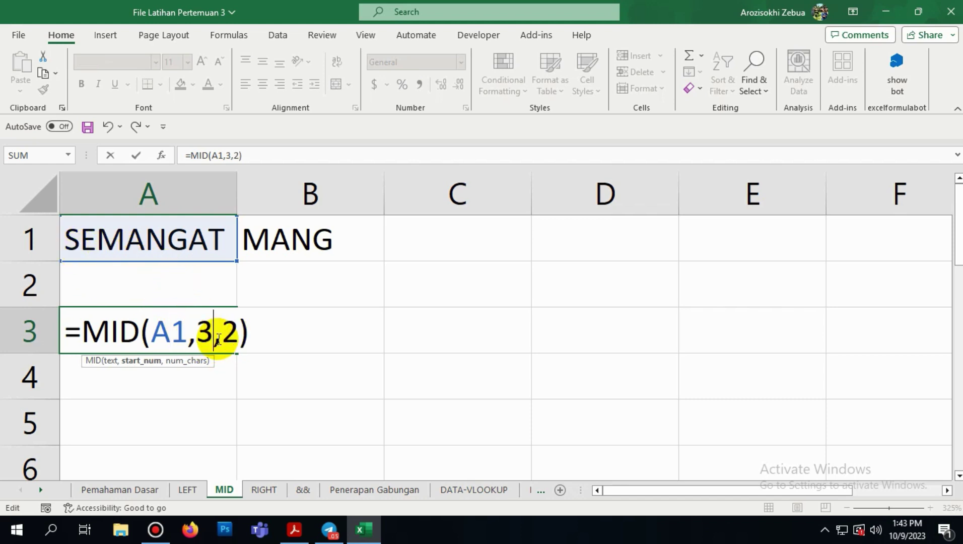
click(218, 338)
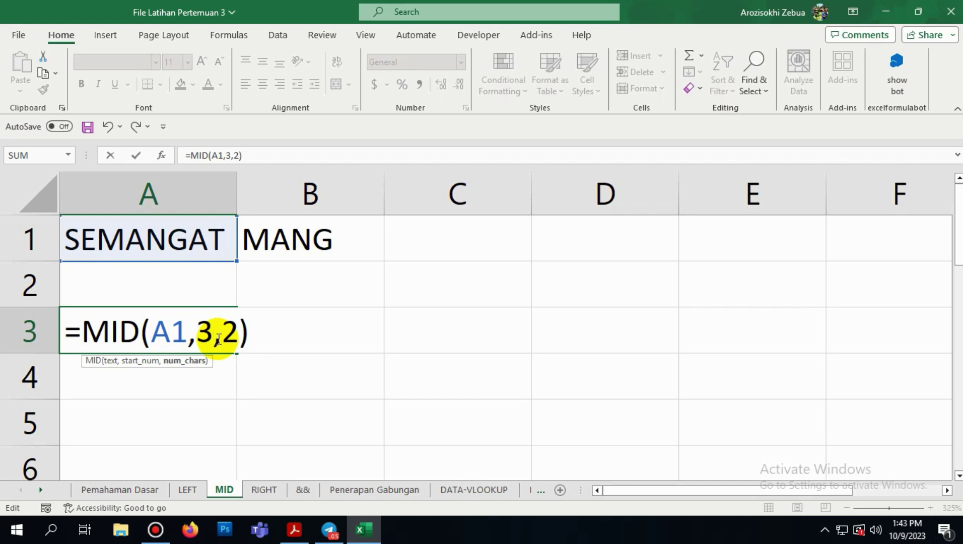
key(Delete)
text(4)
key(Return)
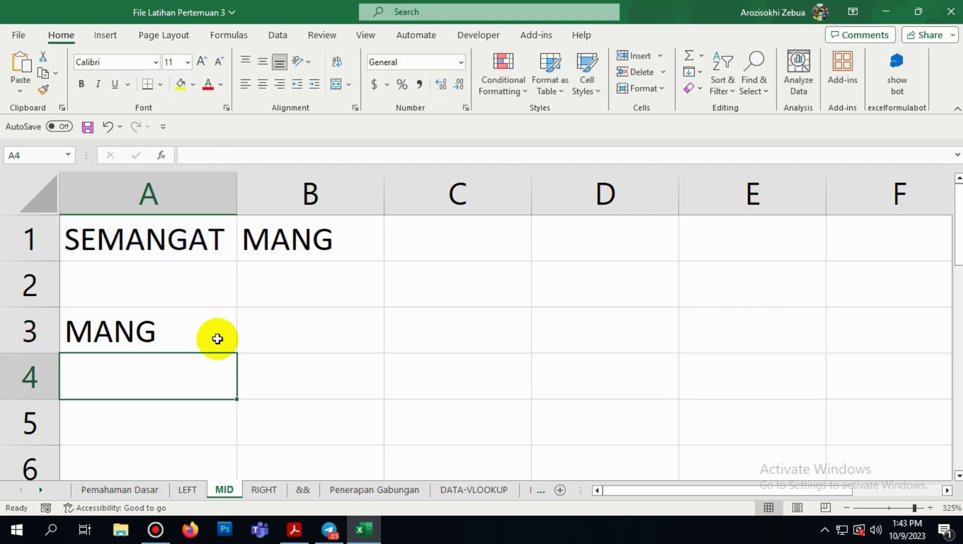
click(365, 316)
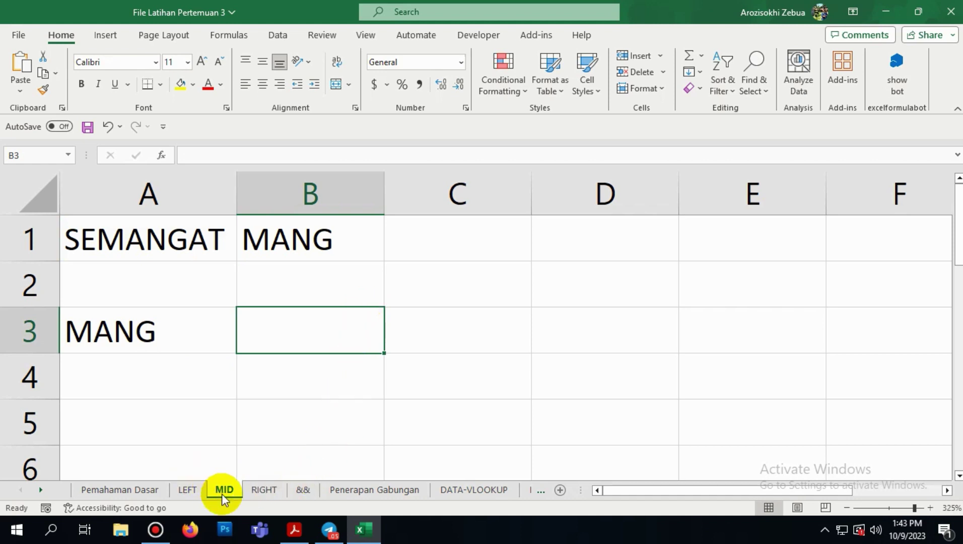
Review the extraction results on the RIGHT, MID and LEFT sheets
click(270, 491)
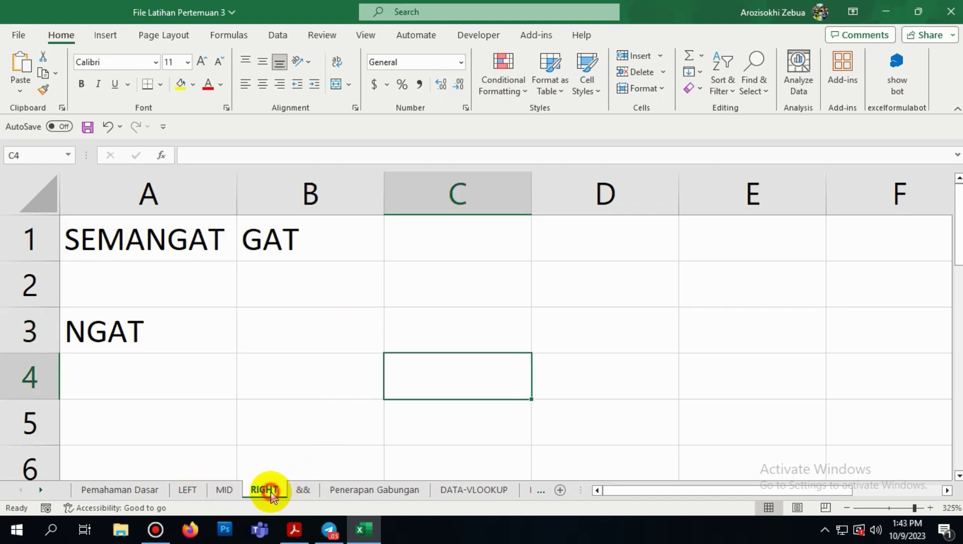
click(224, 490)
click(187, 490)
click(224, 490)
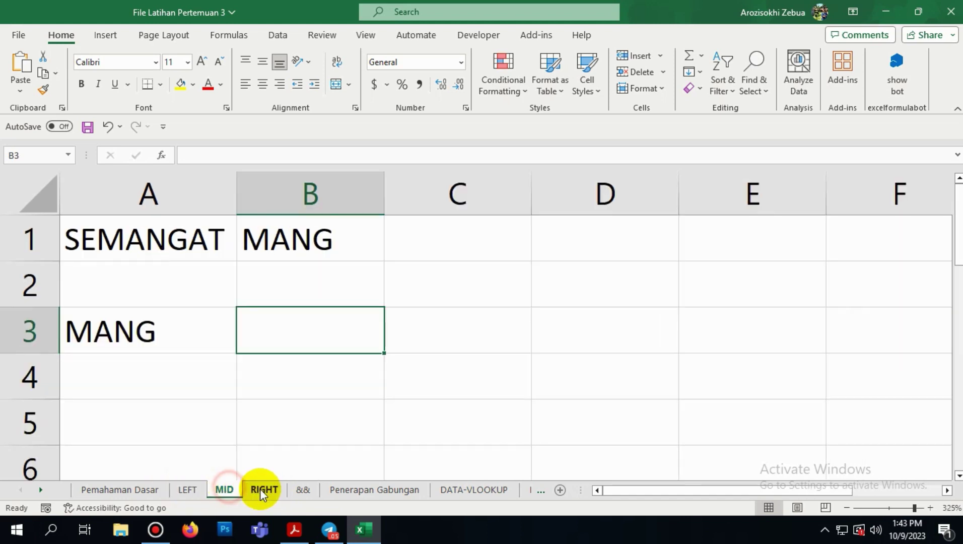
click(262, 490)
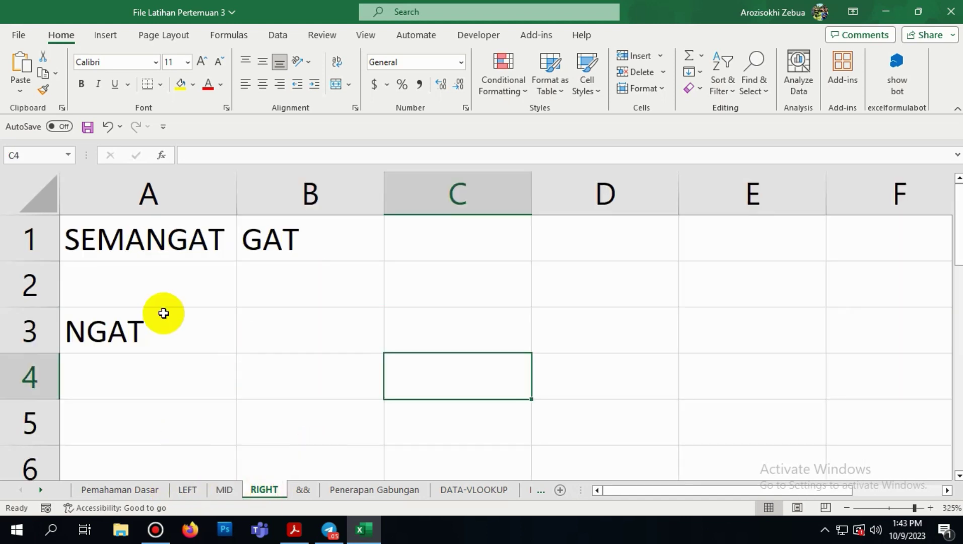
Open the && sheet, enlarge the view and select the joining formula in cell G1 for inspection
click(308, 493)
click(228, 359)
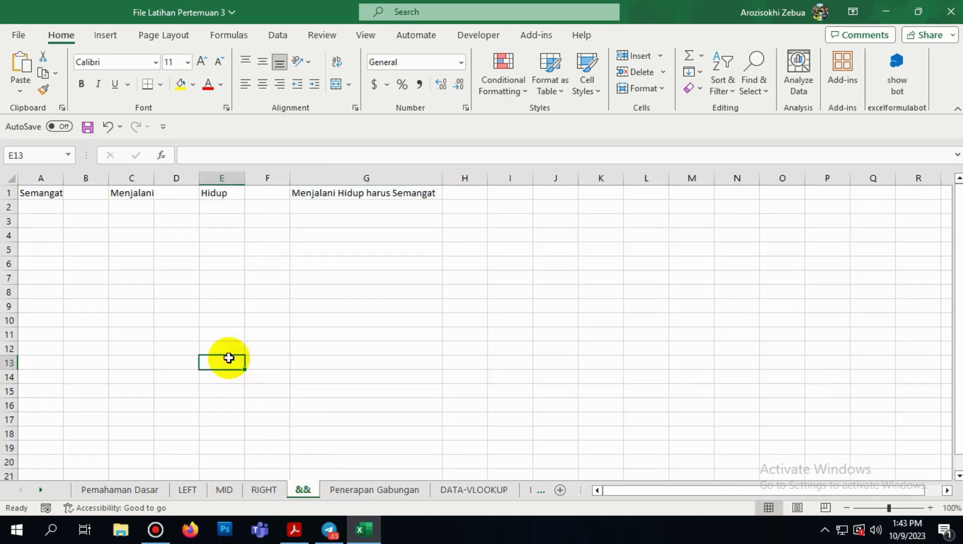
scroll(112, 325, up, 5)
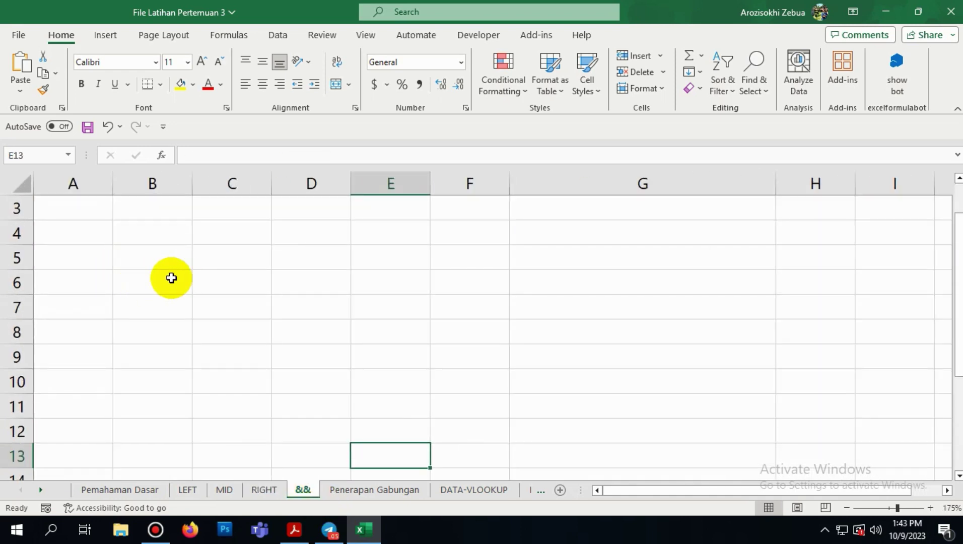
scroll(171, 278, up, 1)
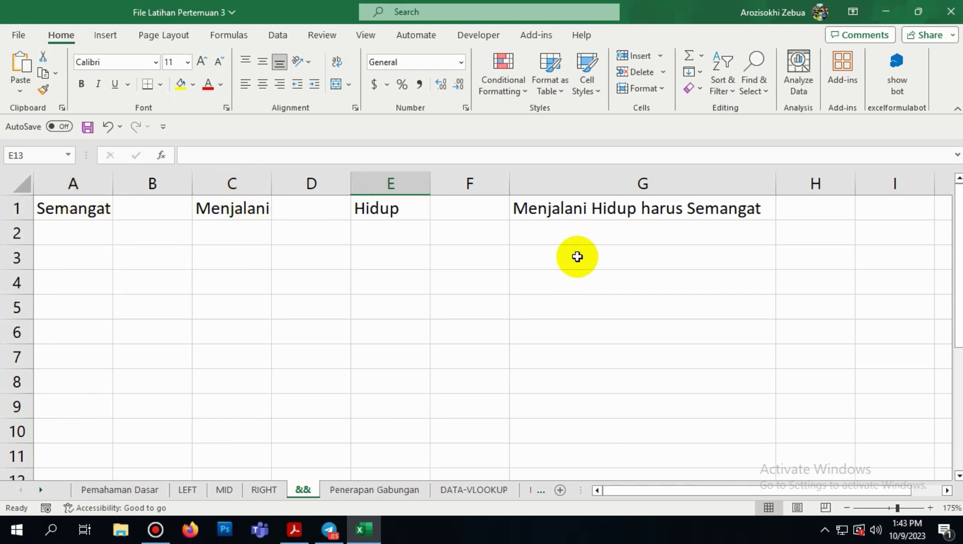
click(619, 209)
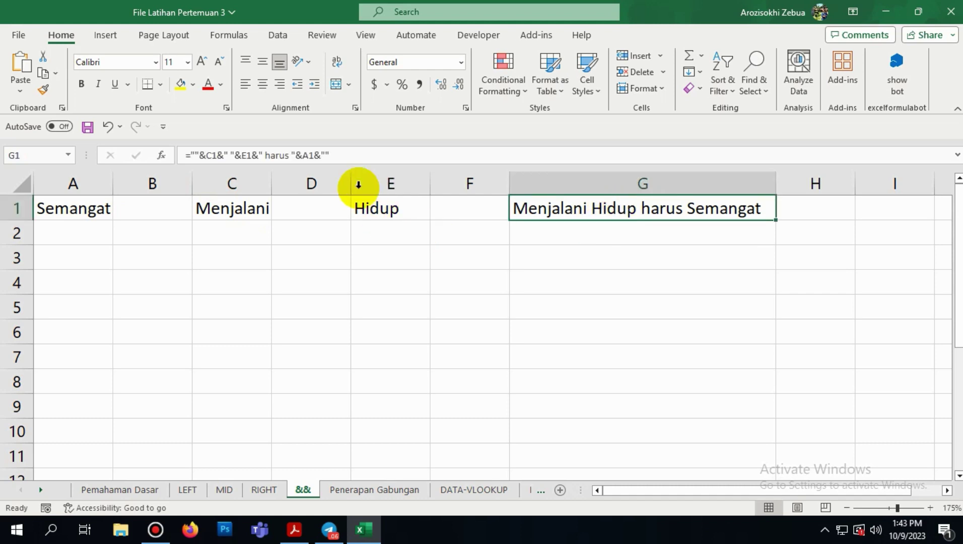
Copy the start of G1's formula, =""&C1&" "&E1&", leaving the cell's formula as it is
drag(344, 154, 202, 155)
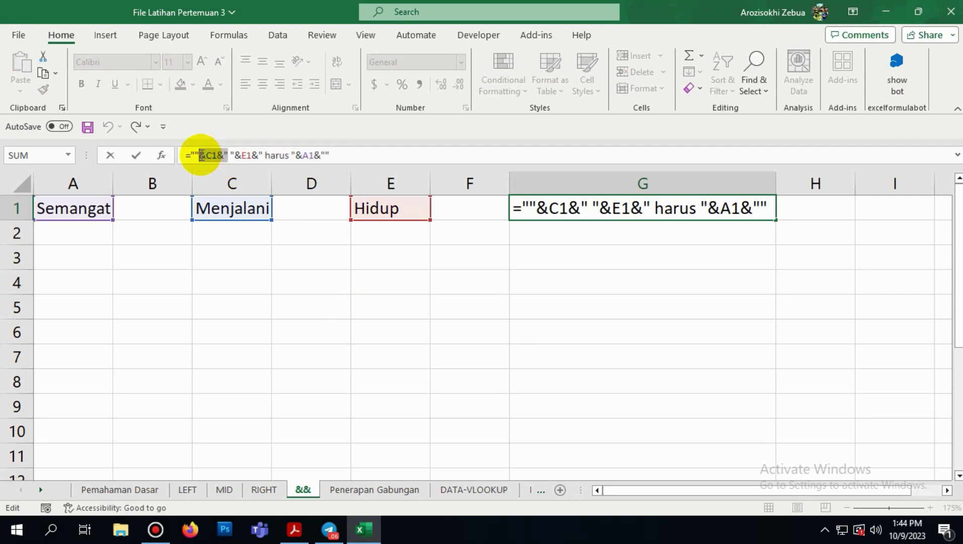
drag(201, 155, 192, 155)
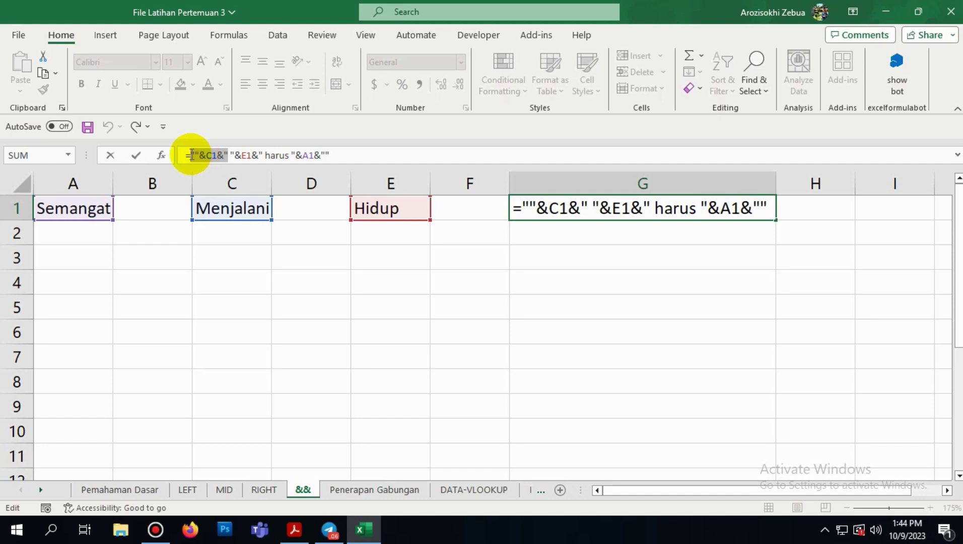
drag(262, 155, 187, 155)
key(ctrl+c)
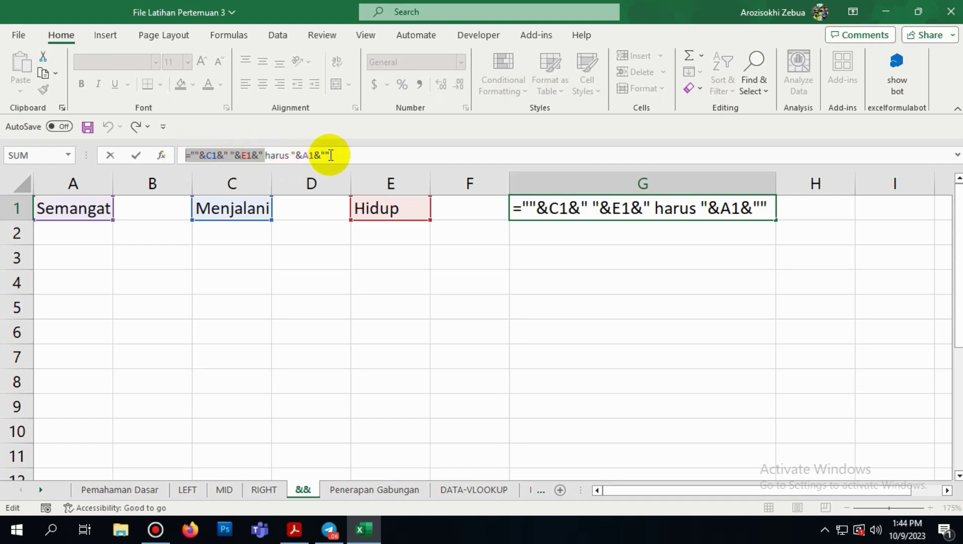
key(Return)
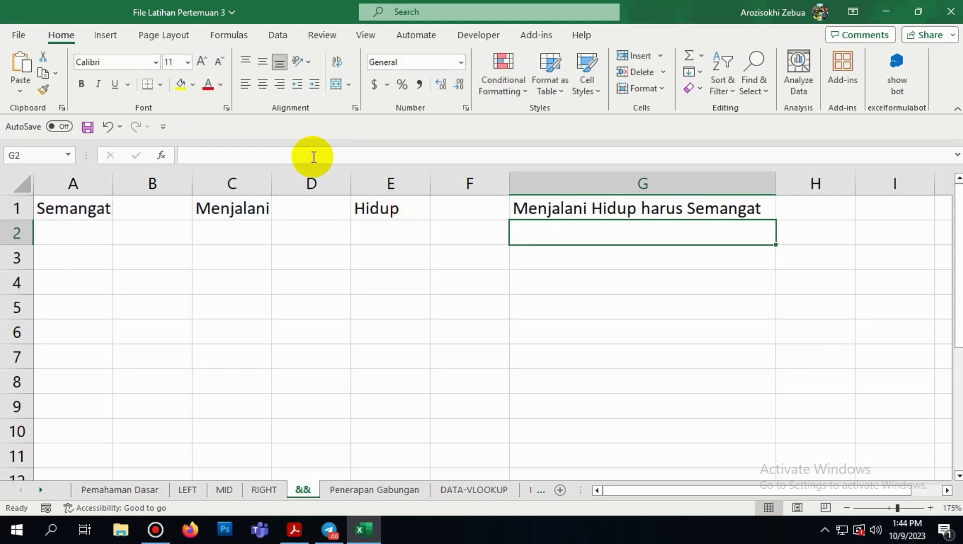
Paste the copied formula part into cell A4, keeping a single equals sign at its start
click(78, 291)
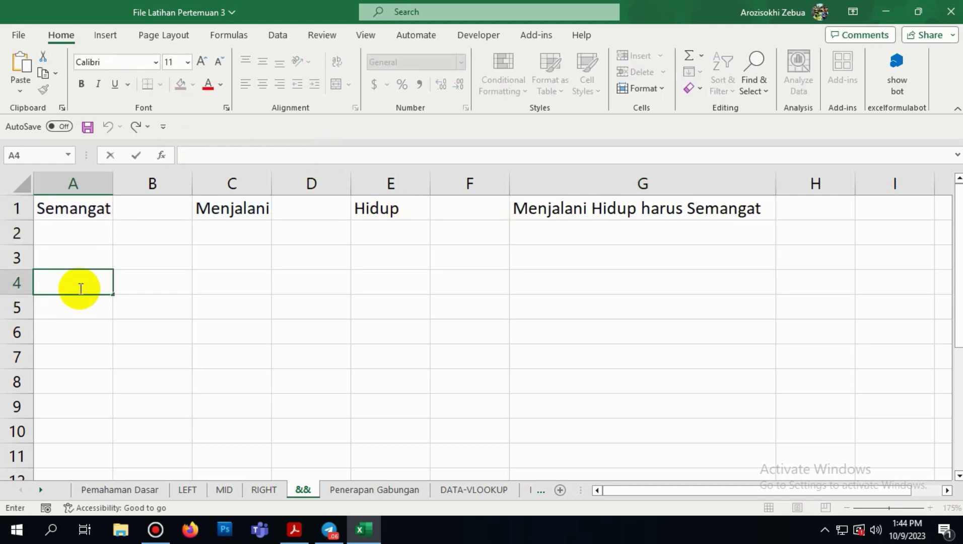
text(=)
key(ctrl+v)
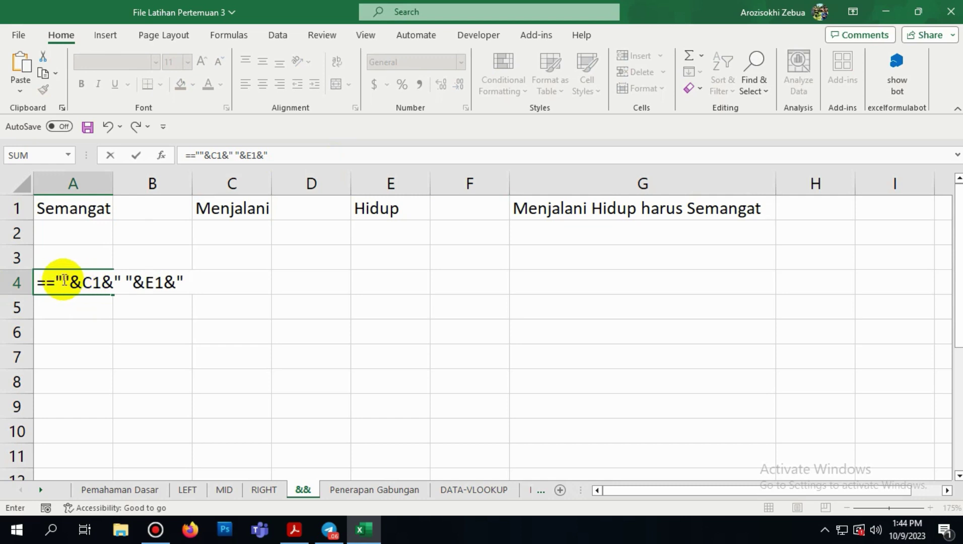
click(61, 283)
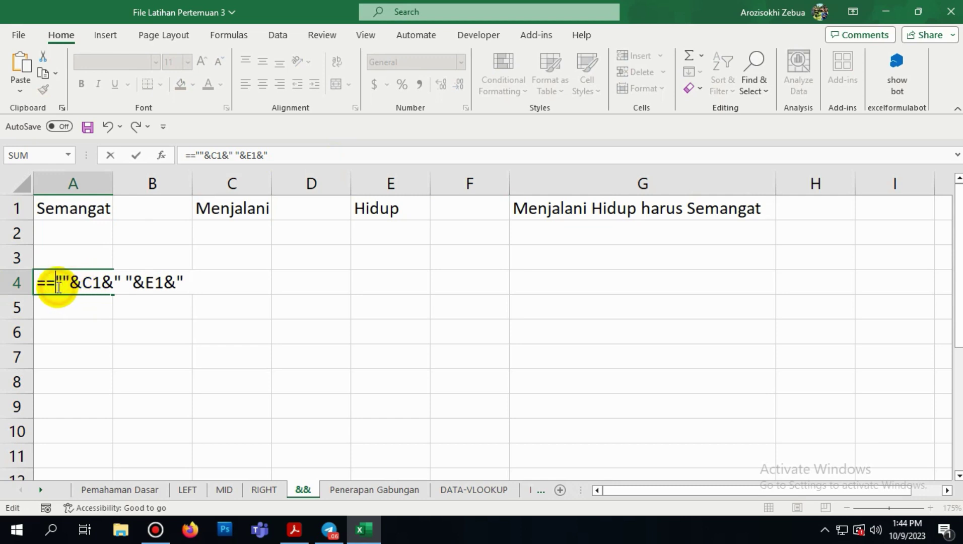
key(BackSpace)
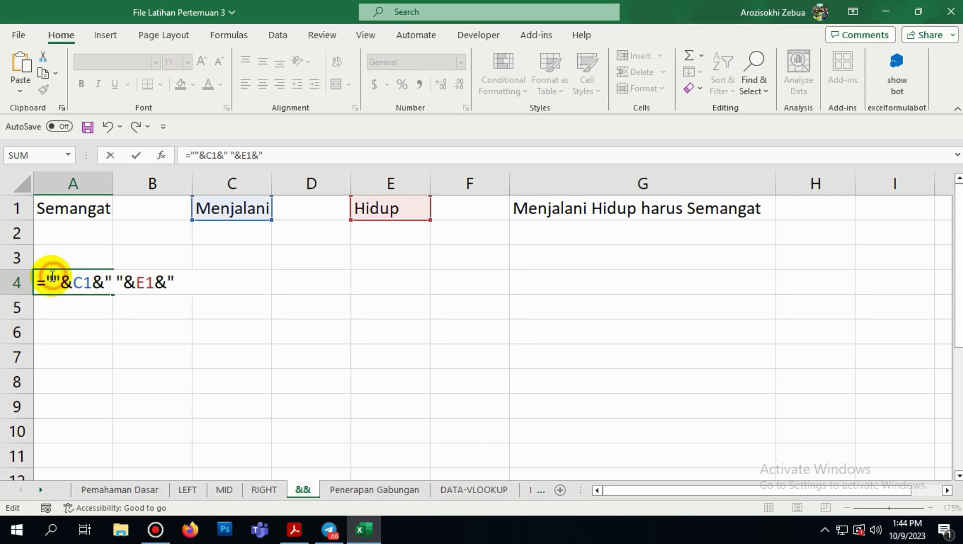
Remove the space between C1 and E1 and close the final quotes so A4 contains =""&C1&""&E1&""
click(48, 278)
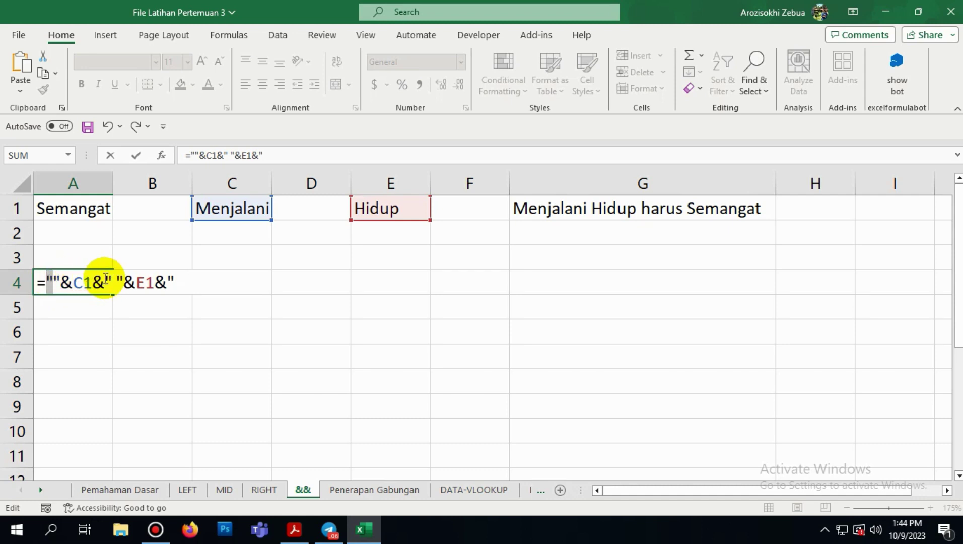
click(115, 282)
key(BackSpace)
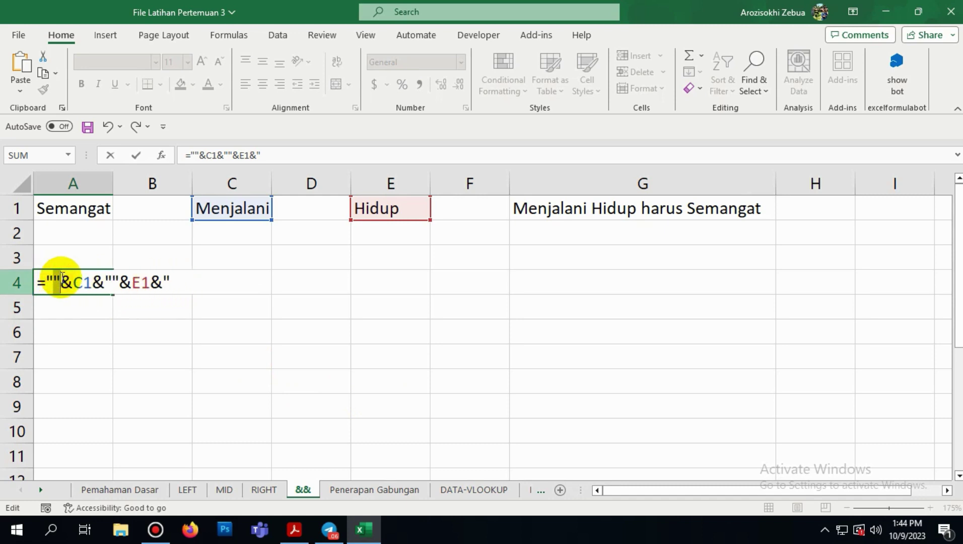
drag(104, 281, 113, 281)
click(171, 281)
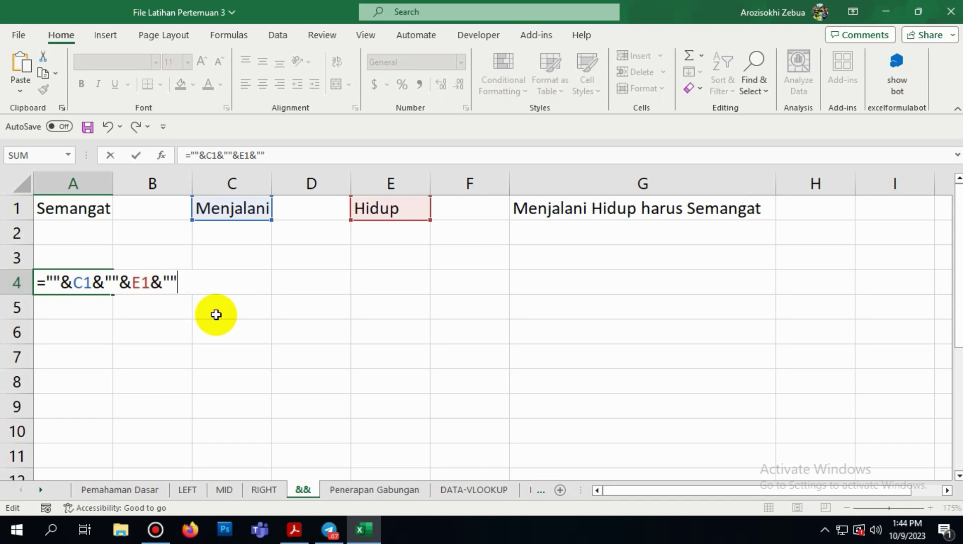
drag(182, 285, 46, 278)
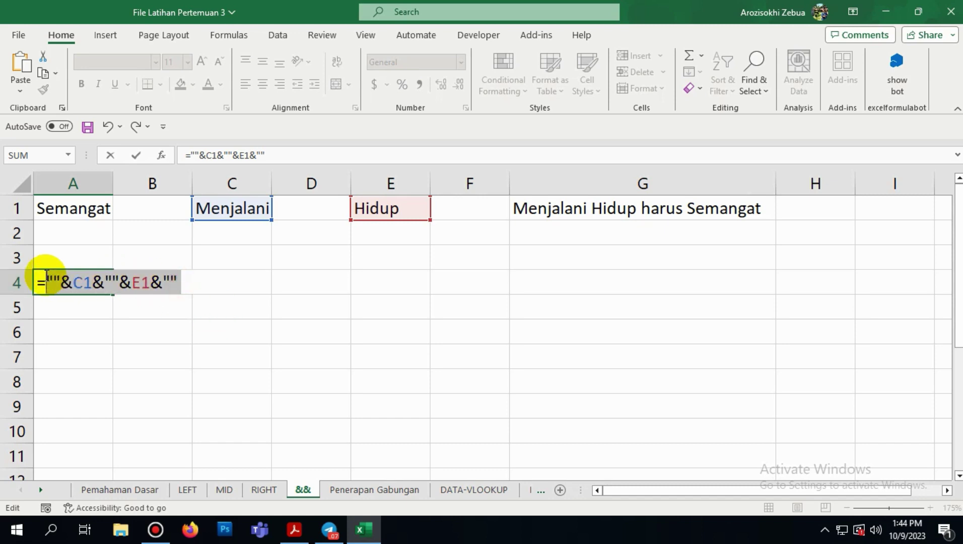
click(189, 282)
key(Return)
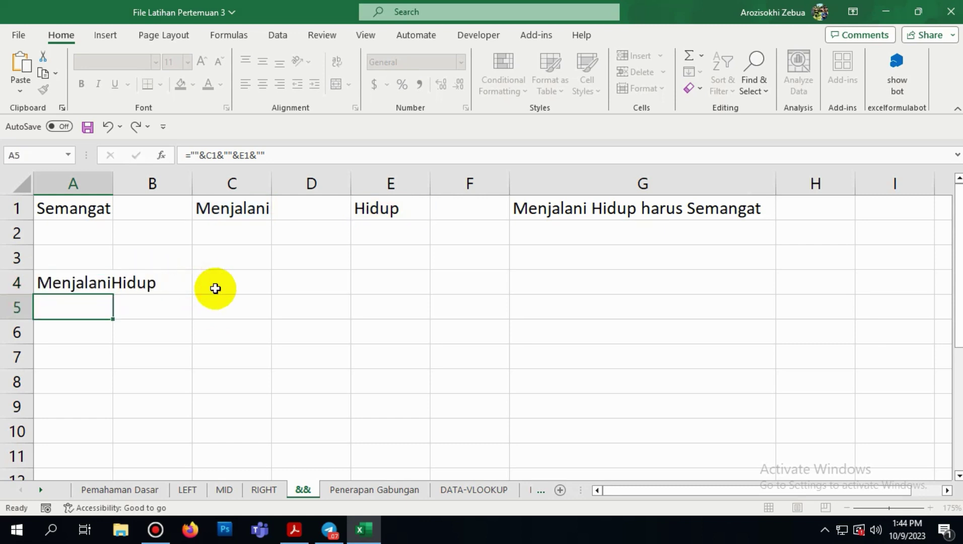
Insert a space between the quotes that separate C1 and E1 in the A4 formula
double_click(93, 282)
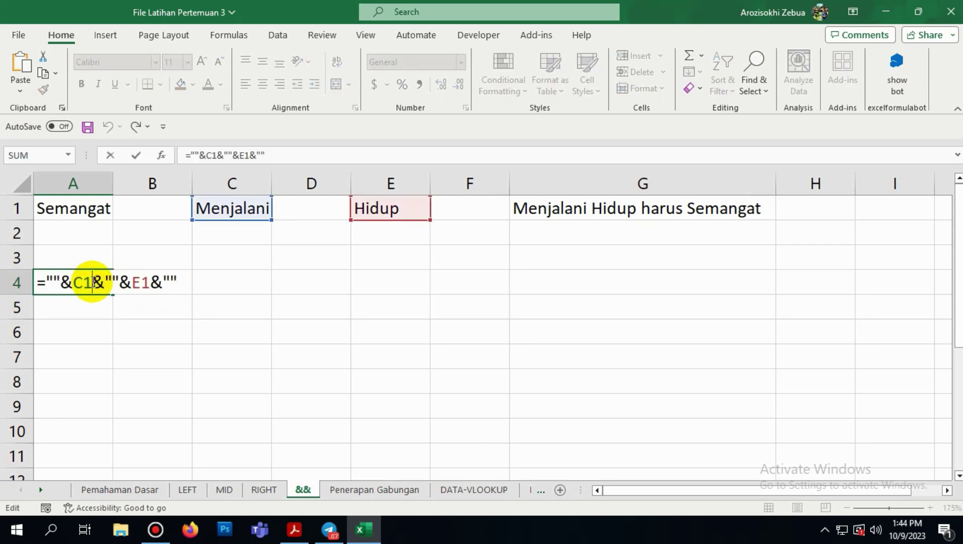
key(Return)
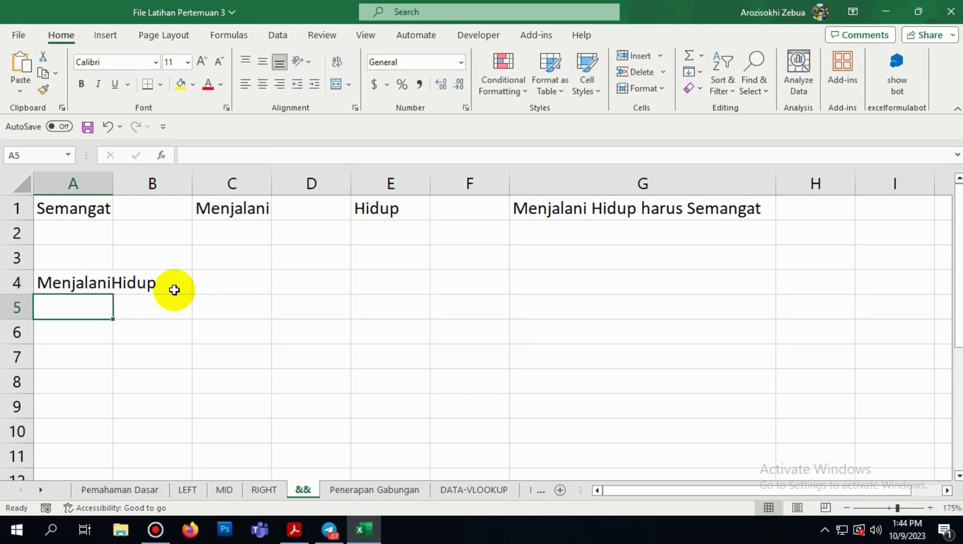
double_click(95, 282)
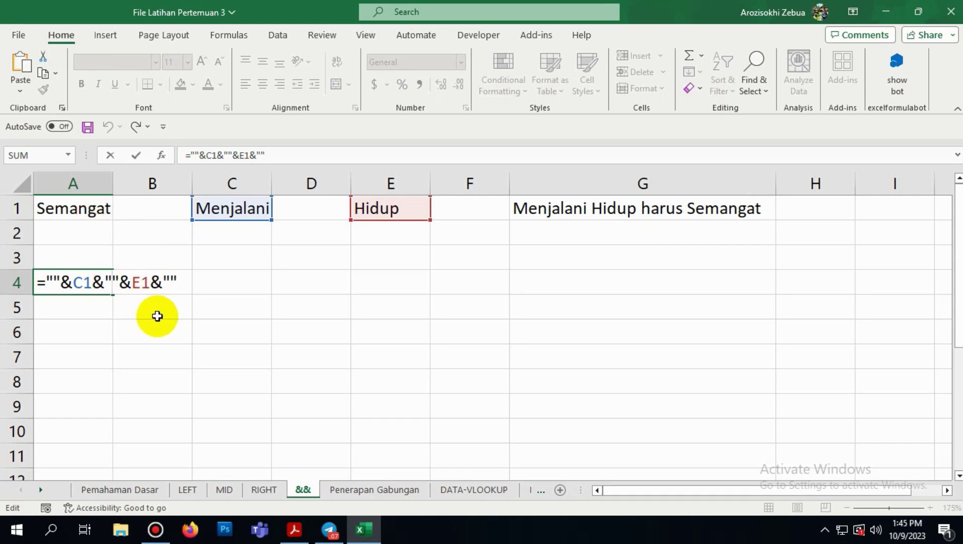
key(Return)
click(96, 331)
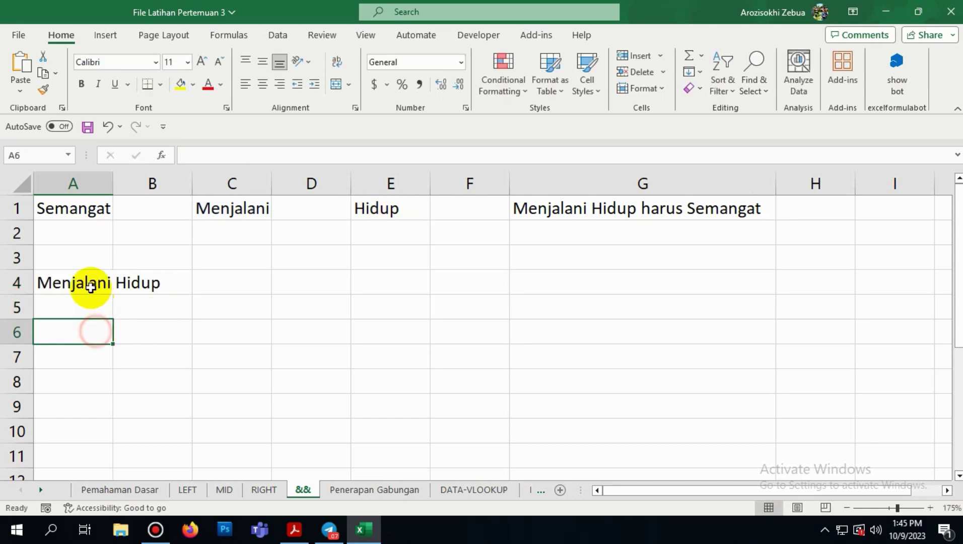
Use a hyphen as the separator between C1 and E1 in the A4 formula: =""&C1&"-"&E1&""
click(90, 287)
double_click(86, 286)
click(116, 279)
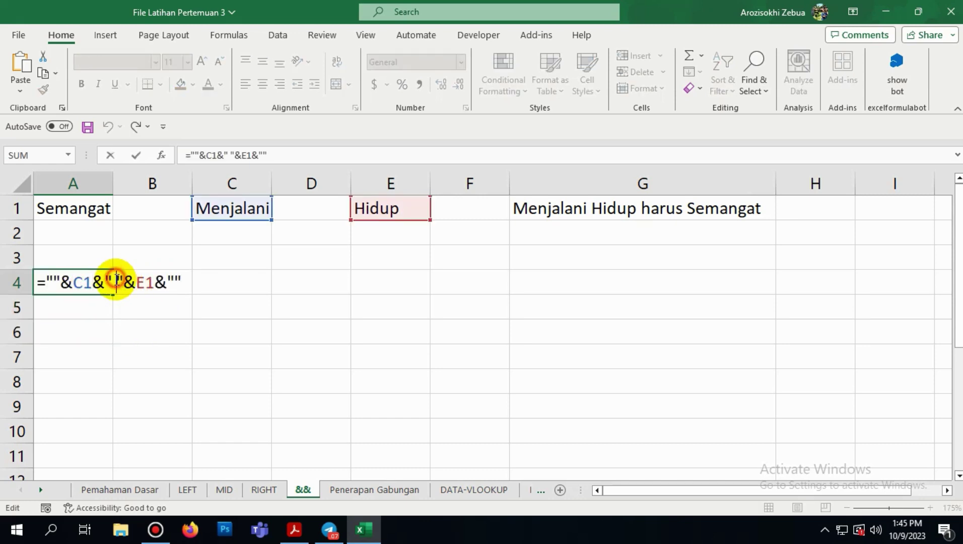
key(BackSpace)
text(-)
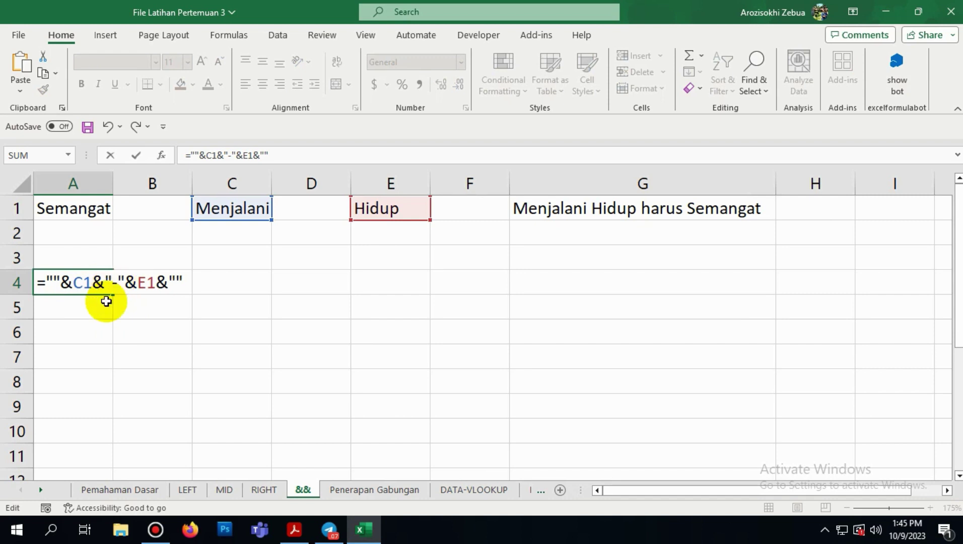
key(Return)
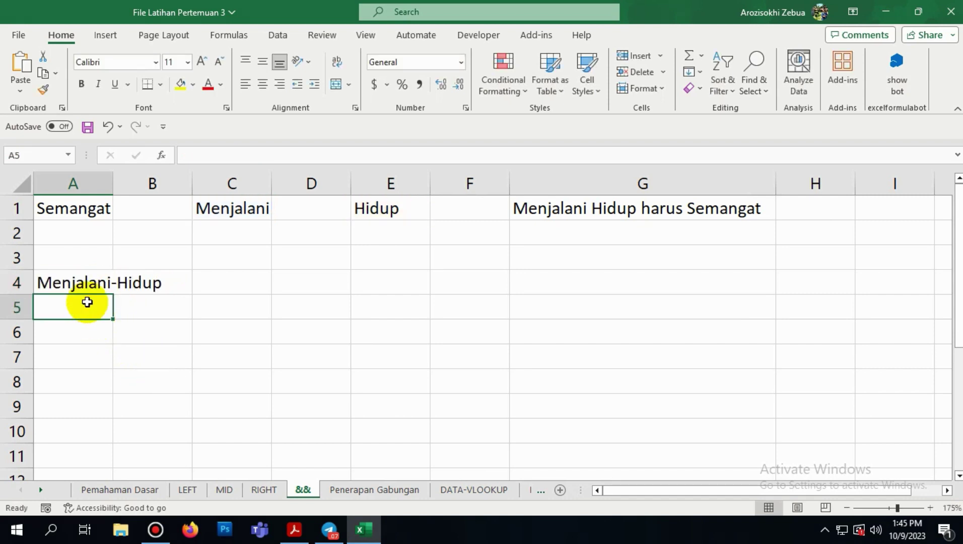
Extend the A4 formula with a second hyphen and cell A1: =""&C1&"-"&E1&"-"&A1&""
click(75, 281)
double_click(77, 283)
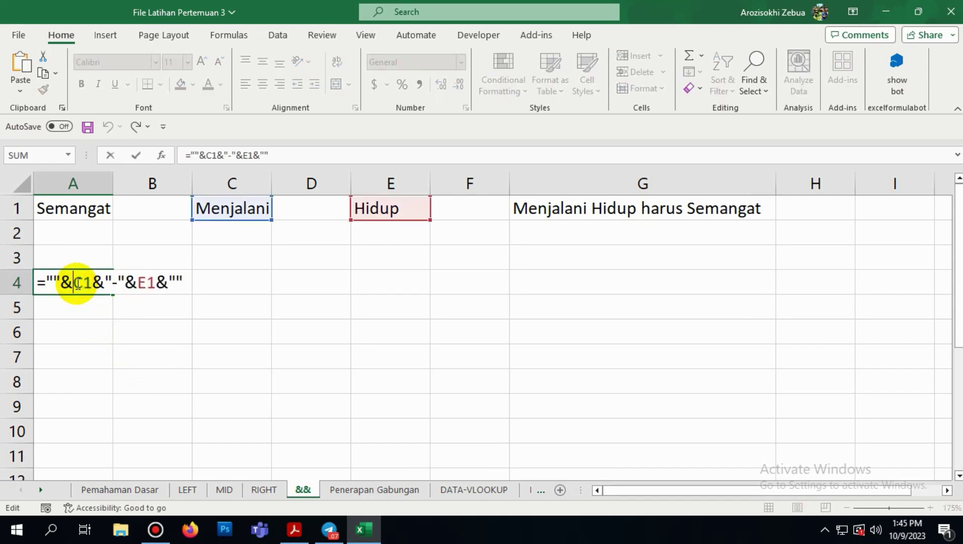
click(176, 283)
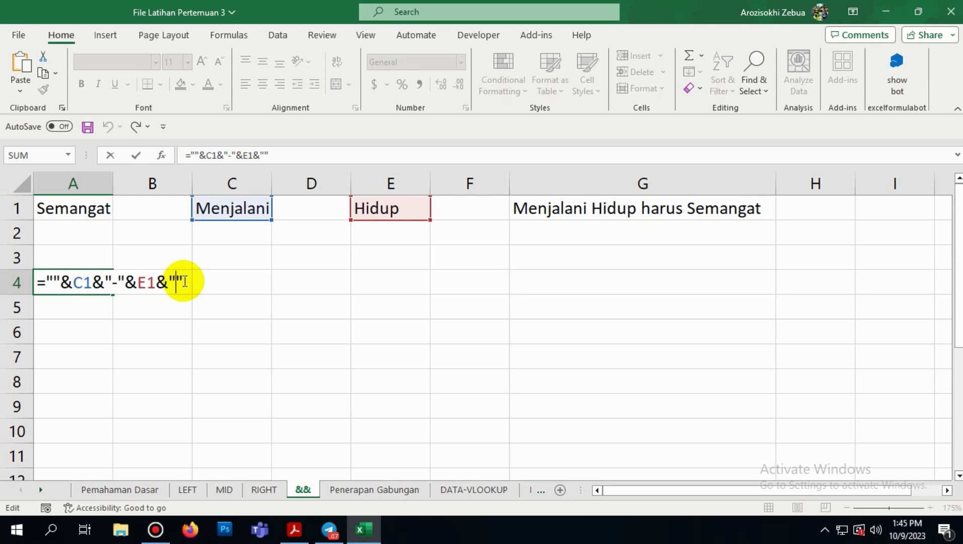
text(-)
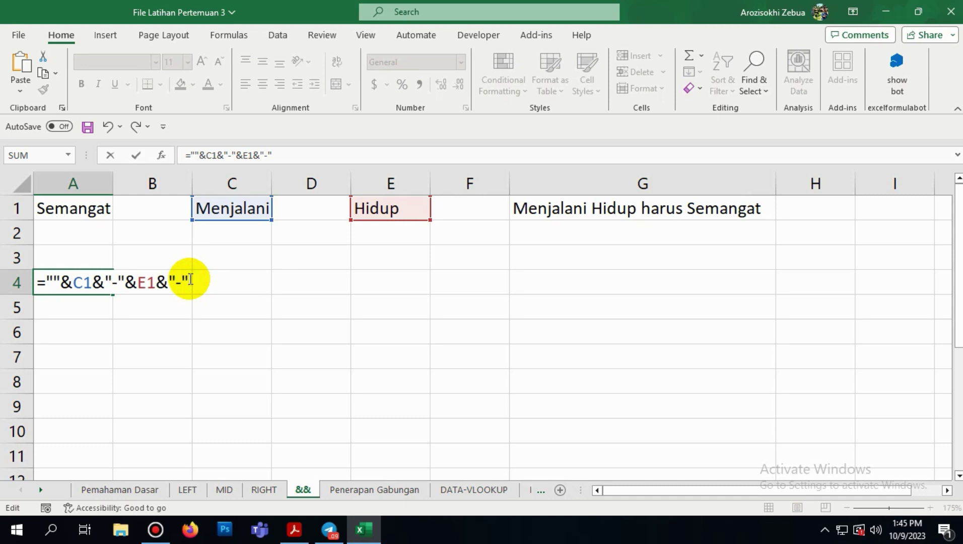
text(&)
click(88, 209)
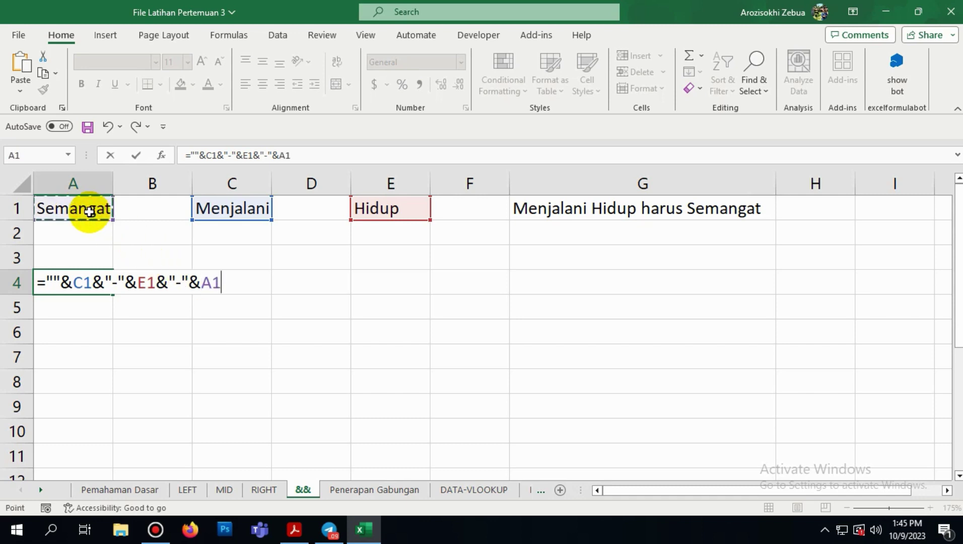
text(&)
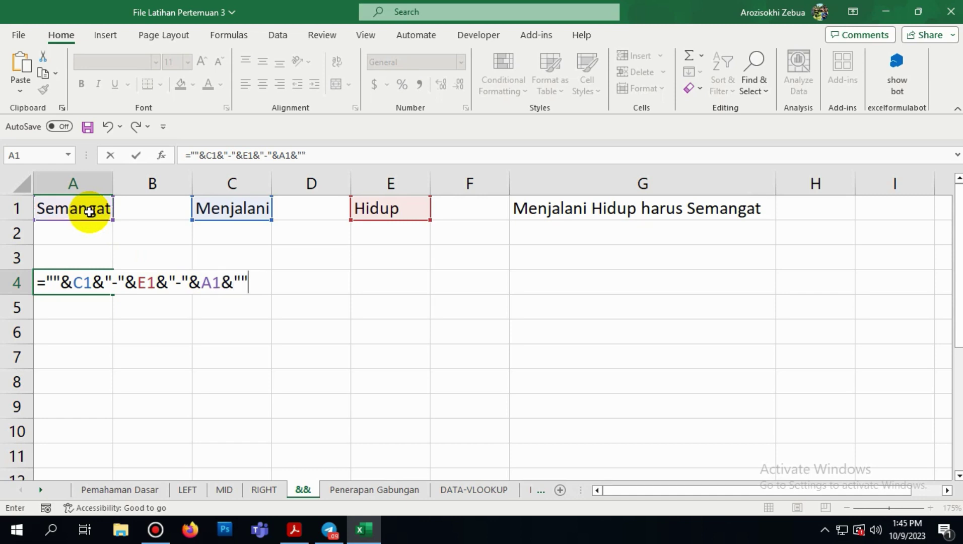
key(Return)
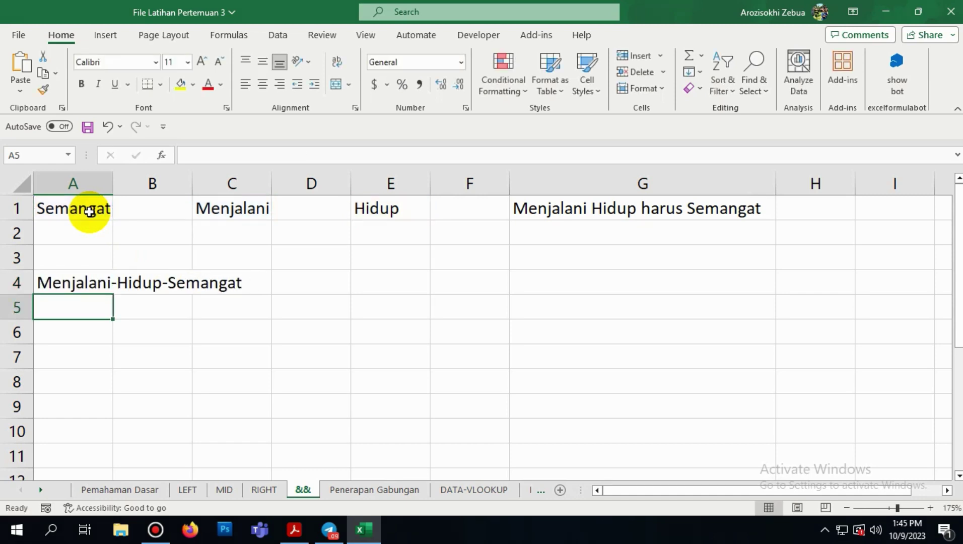
Replace C1 in the A4 formula with LEFT(A1,1), so it reads =""&LEFT(A1,1)&"-"&E1&"-"&A1&""
click(81, 289)
double_click(80, 282)
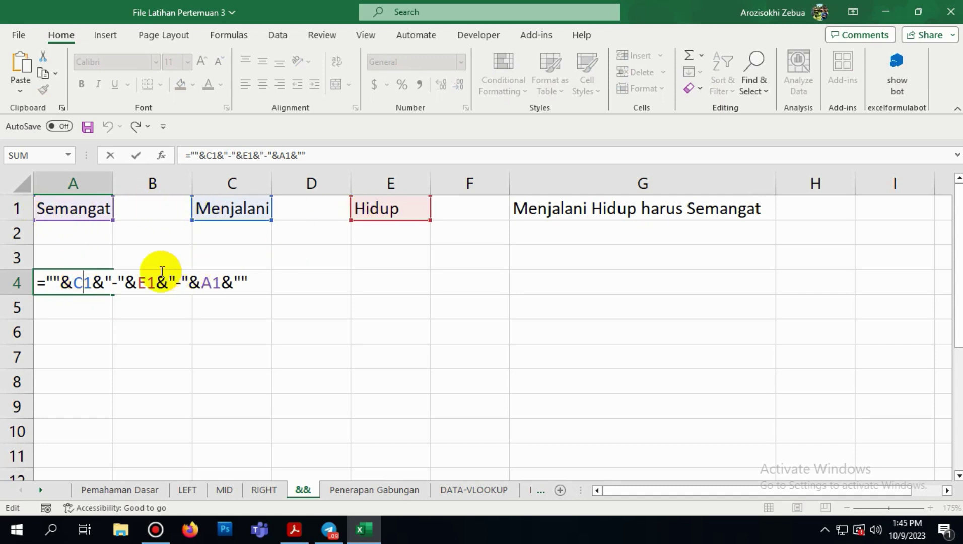
drag(92, 283, 74, 283)
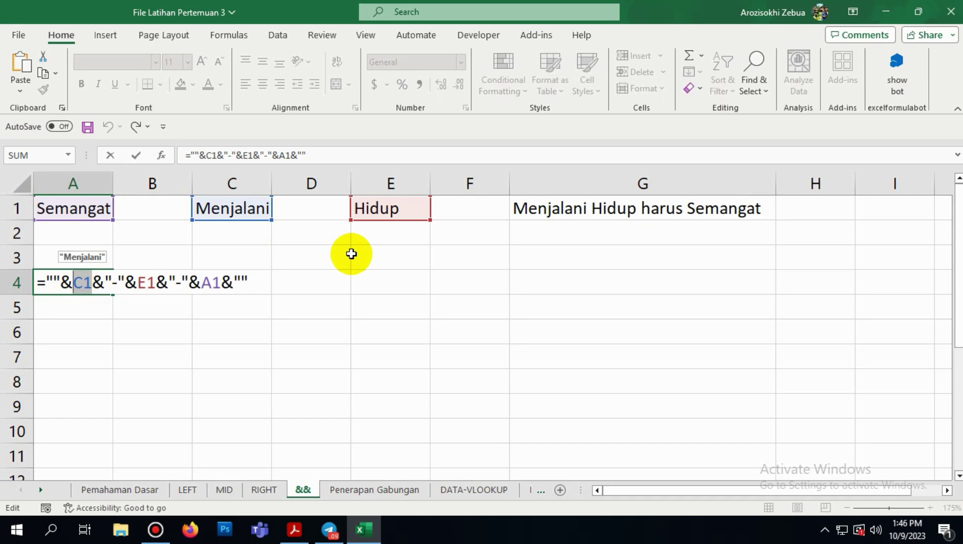
text(L)
key(BackSpace)
text(LEF)
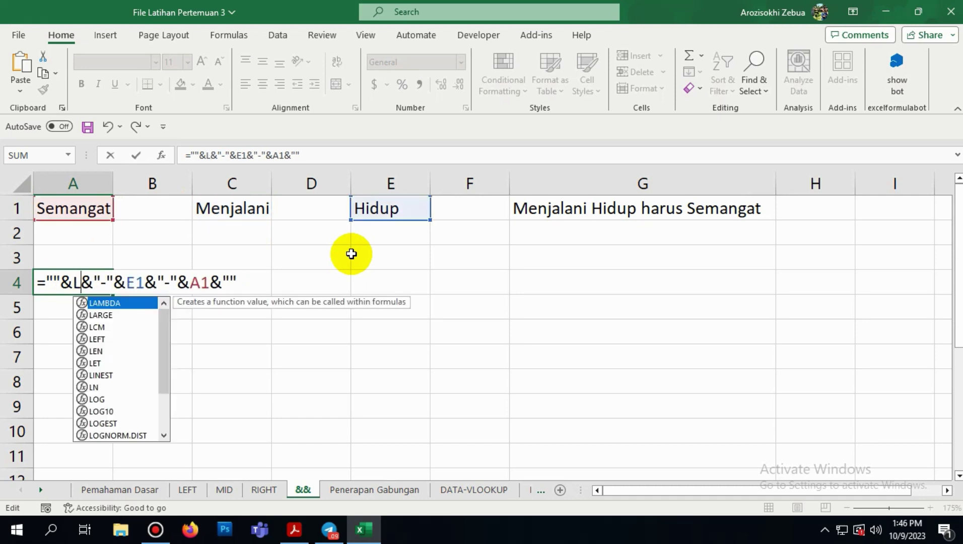
text(T)
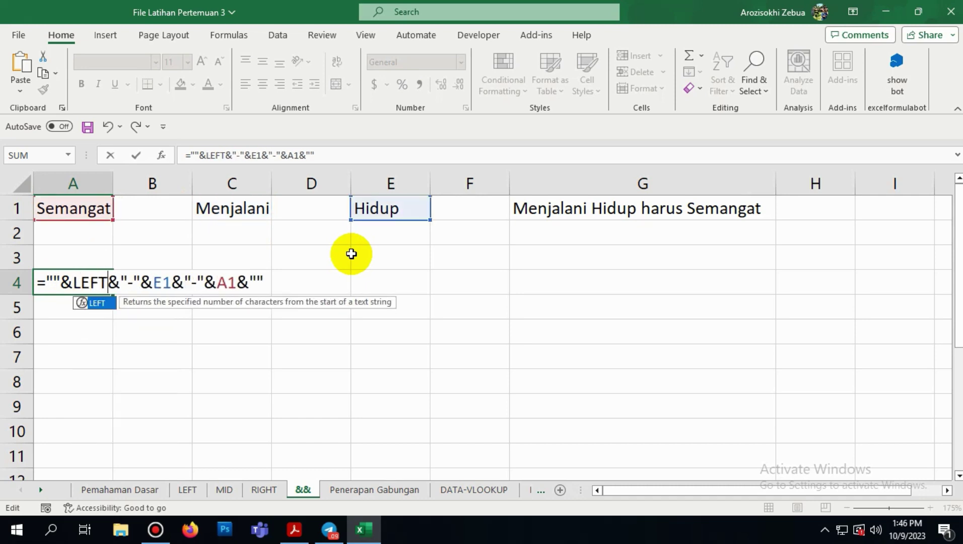
text(()
click(71, 211)
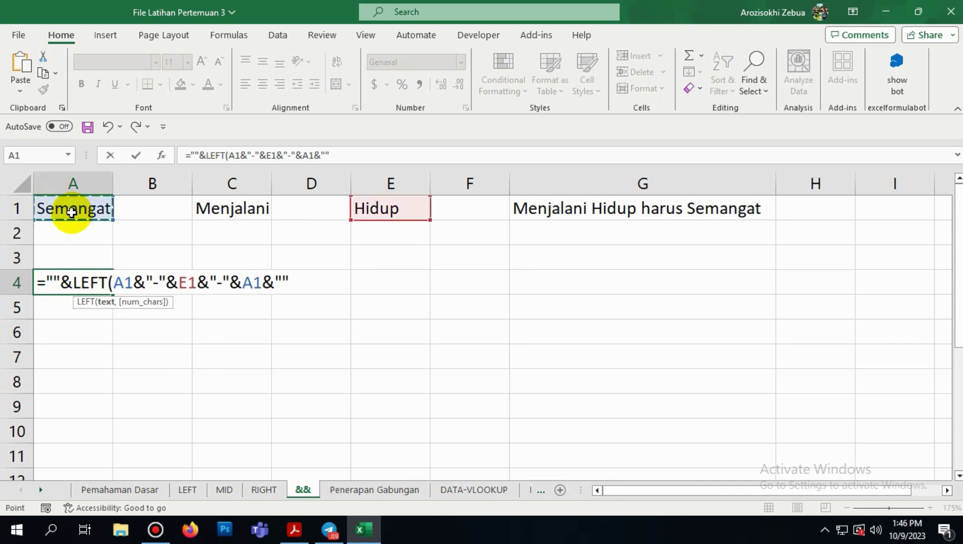
text(,)
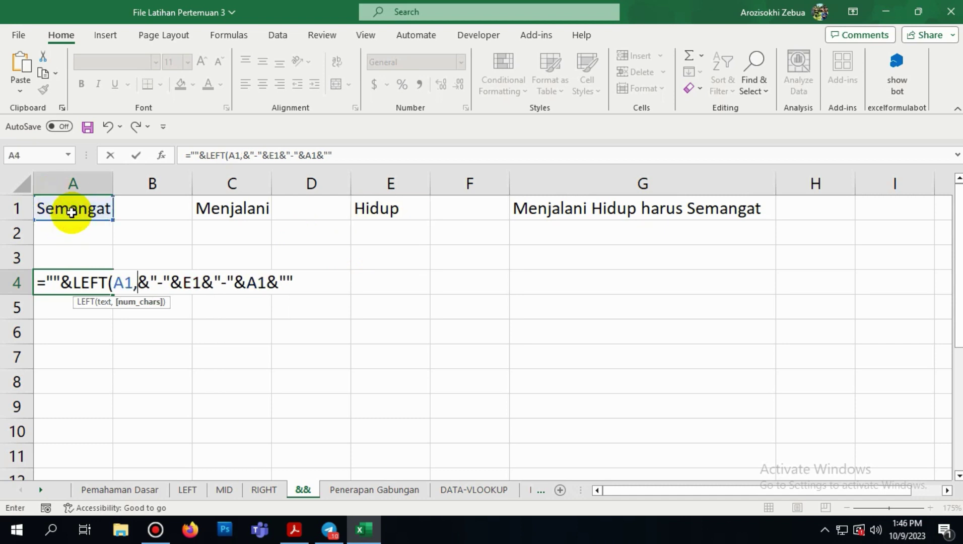
text(1))
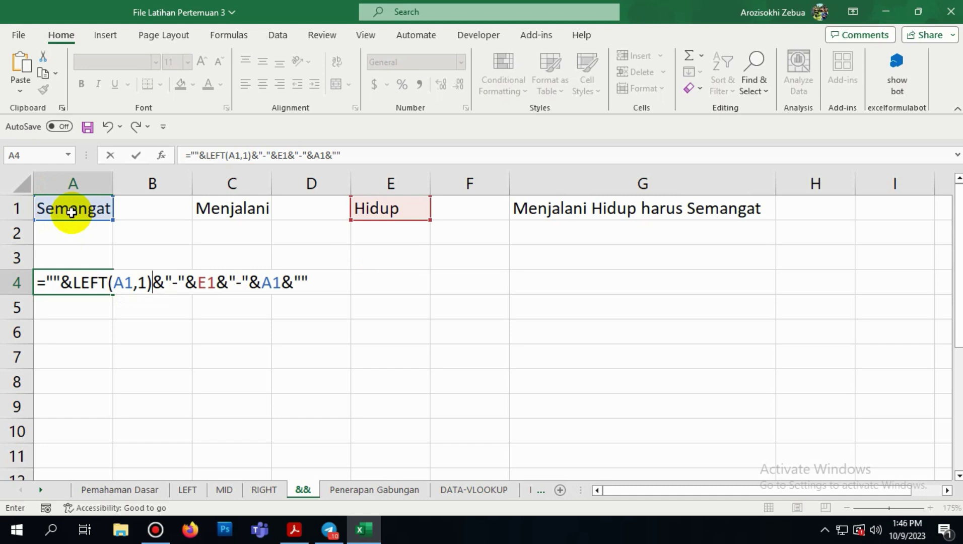
key(Return)
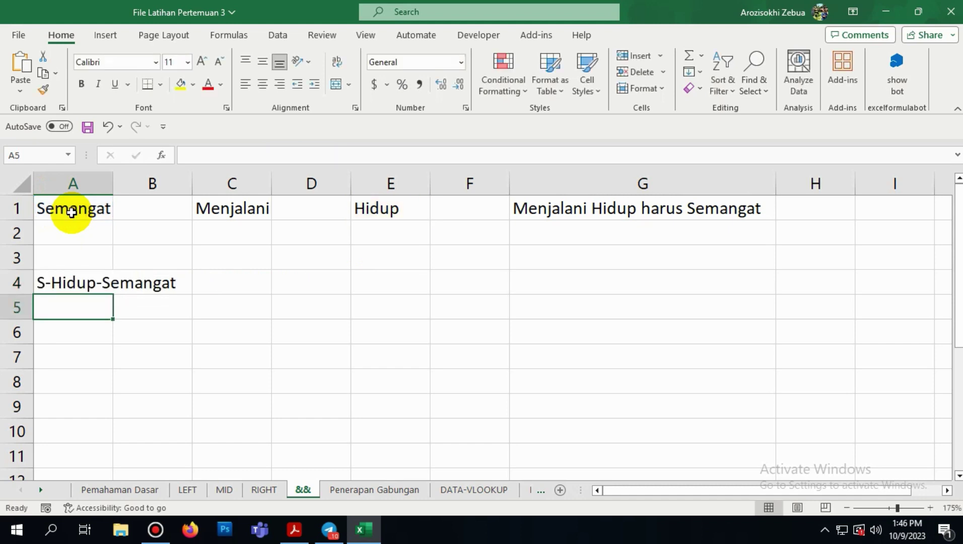
Replace E1 in the A4 formula with RIGHT(C1,1), so it reads =""&LEFT(A1,1)&"-"&RIGHT(C1,1)&"-"&A1&""
click(65, 279)
double_click(72, 283)
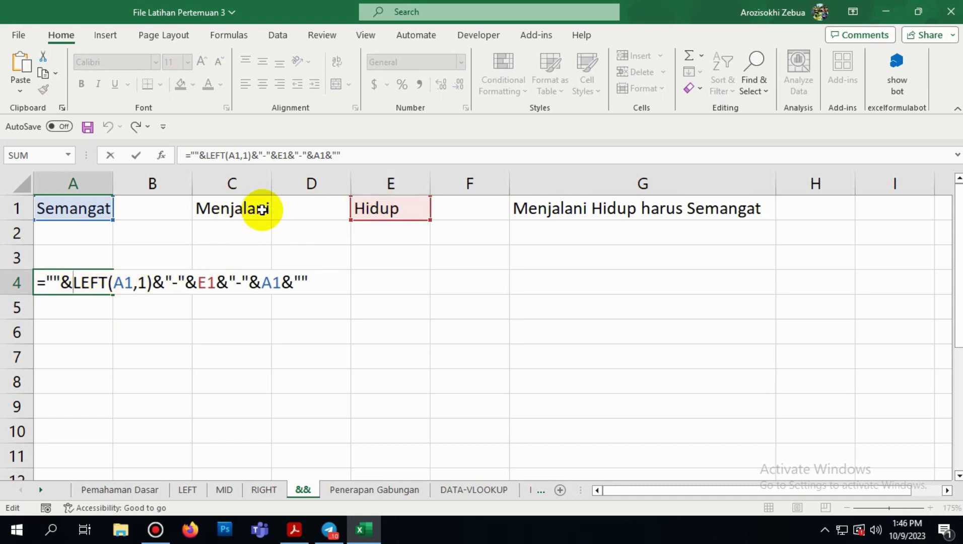
click(215, 283)
key(BackSpace)
key(BackSpace)
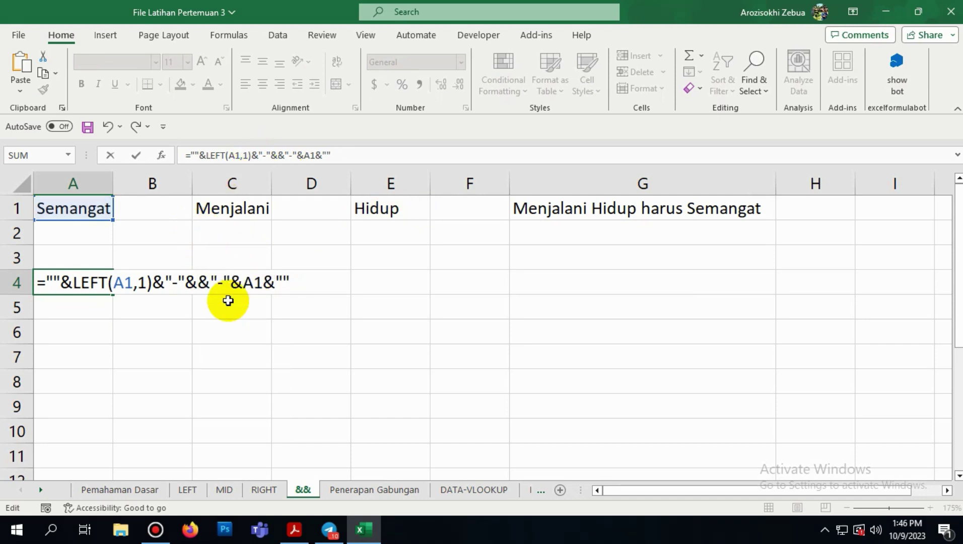
text(RIGHT)
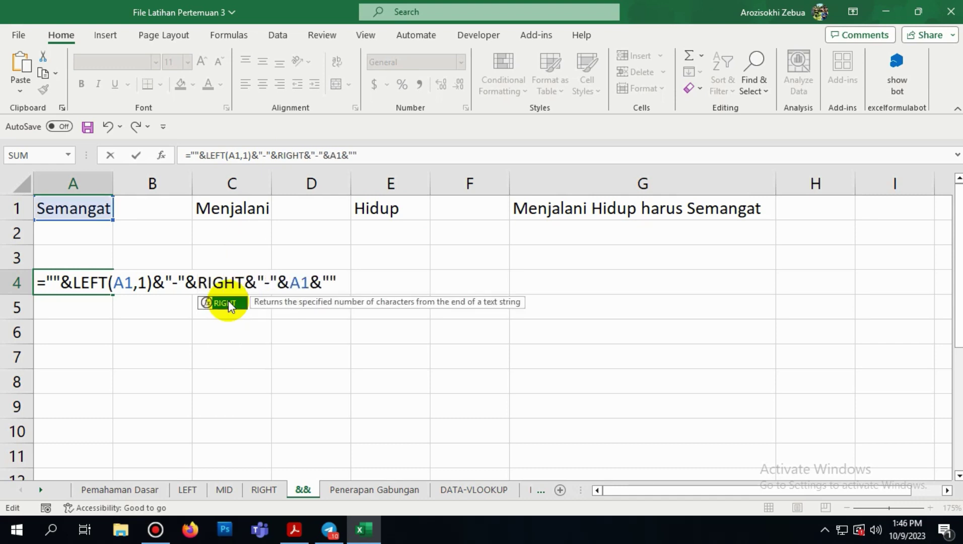
double_click(228, 302)
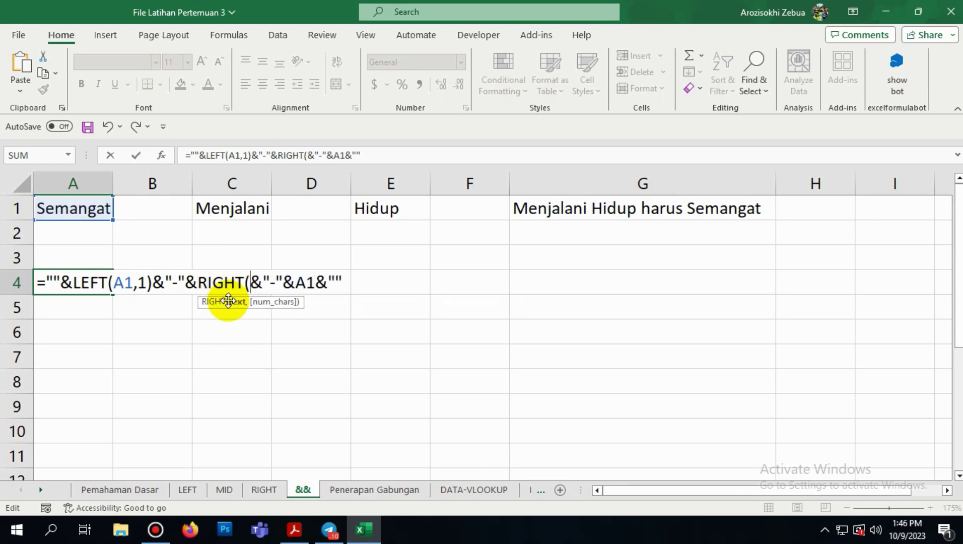
click(244, 219)
text(,1)
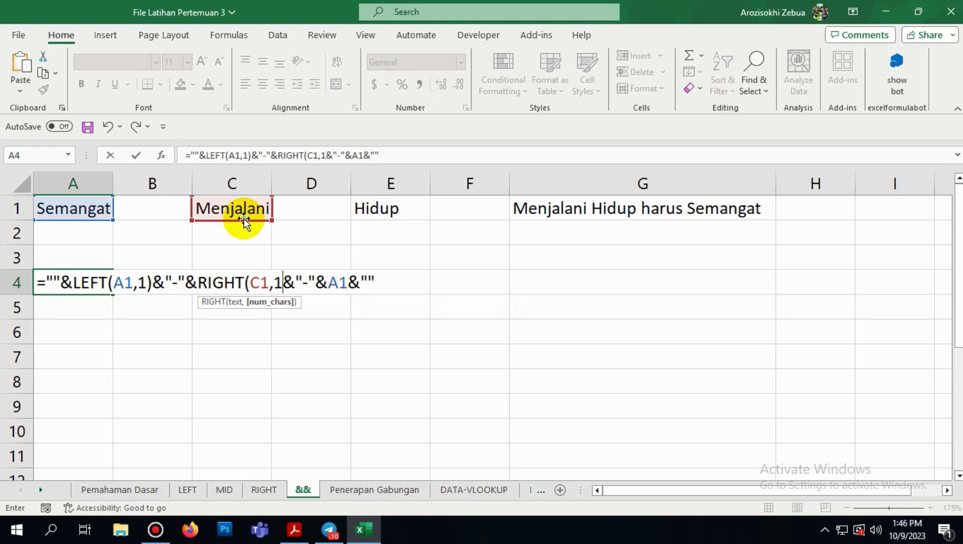
text())
key(Return)
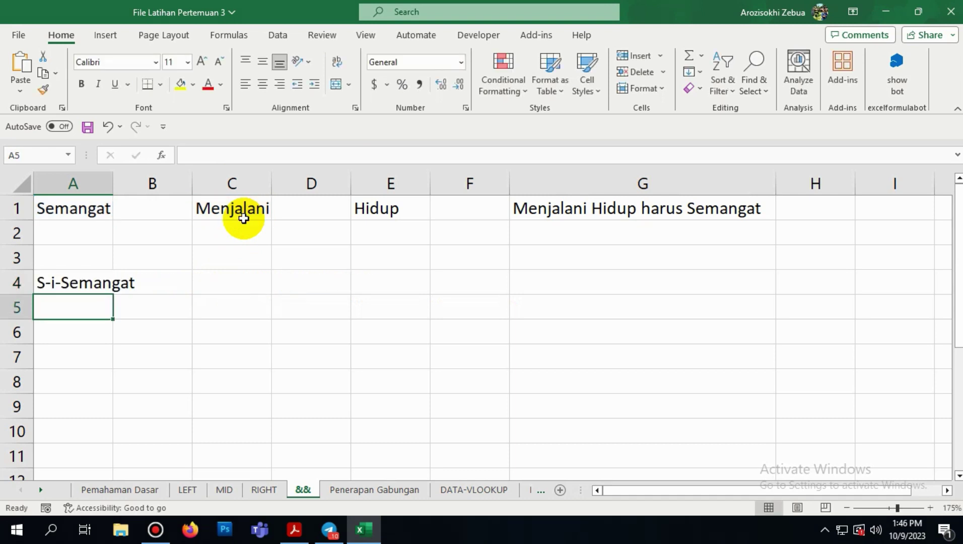
Replace the final A1 reference in the A4 formula with MID(E1,3,2), so it reads =""&LEFT(A1,1)&"-"&RIGHT(C1,1)&"-"&MID(E1,3,2)&""
double_click(81, 284)
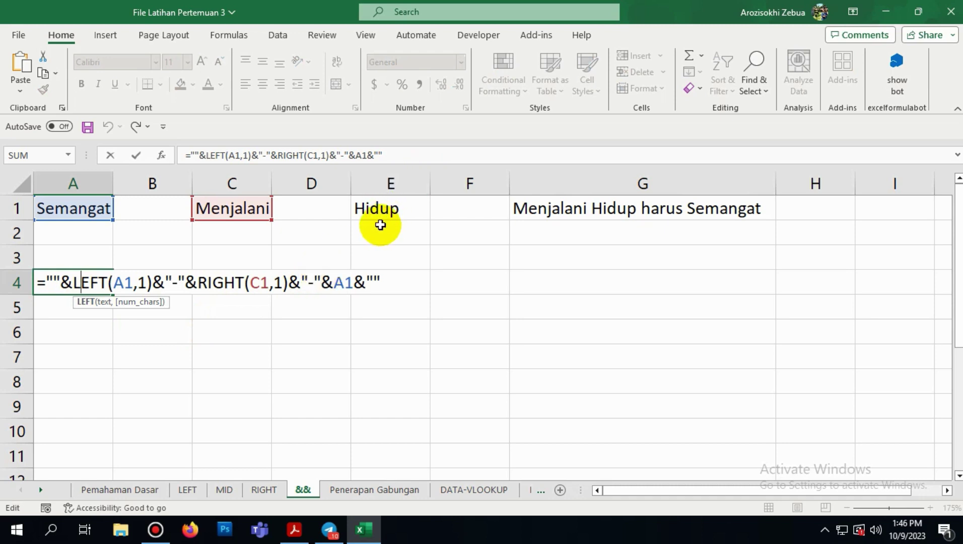
click(354, 282)
key(BackSpace)
key(BackSpace)
text(MID)
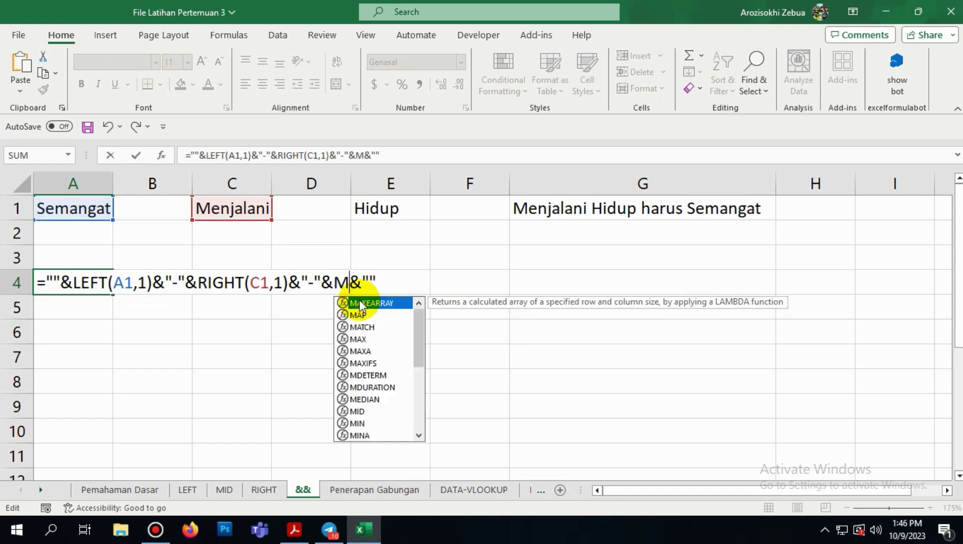
text(()
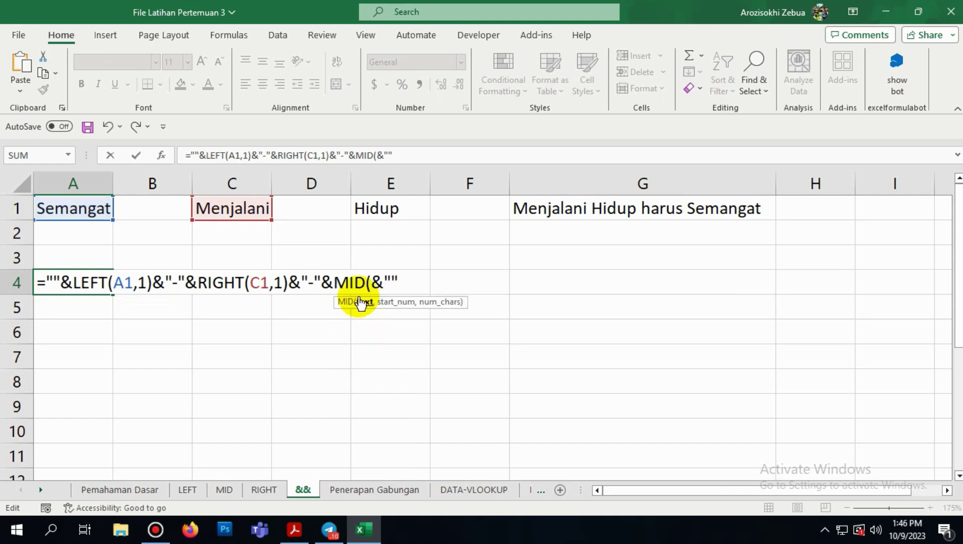
click(379, 214)
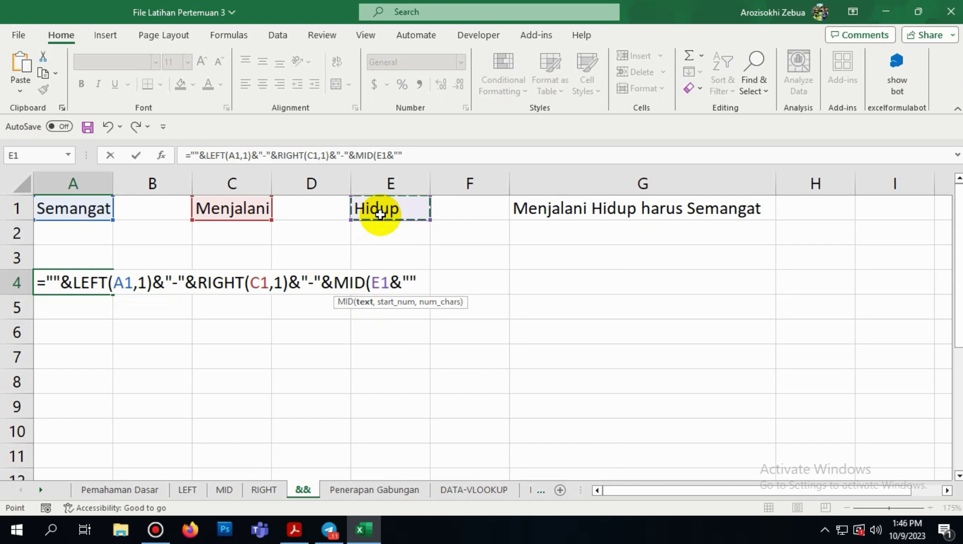
text(,)
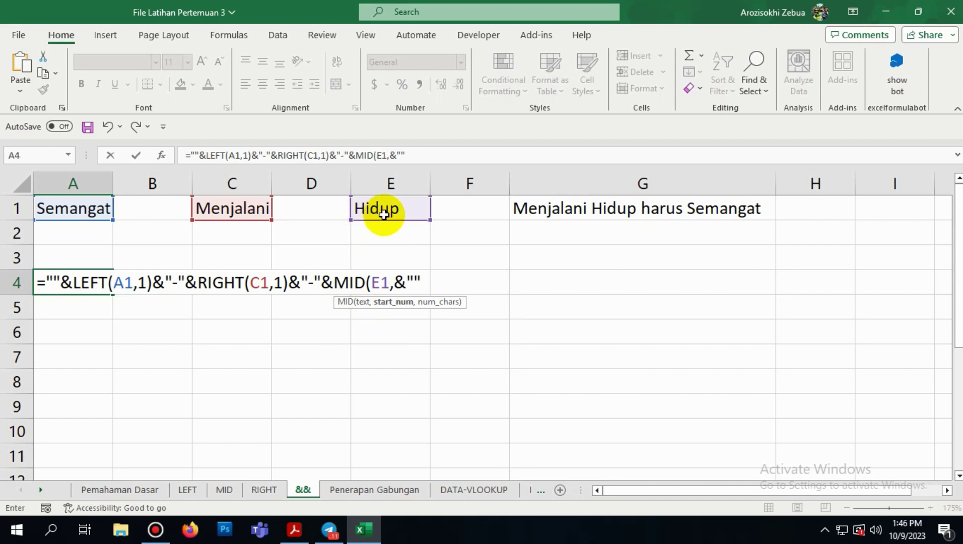
text(3,)
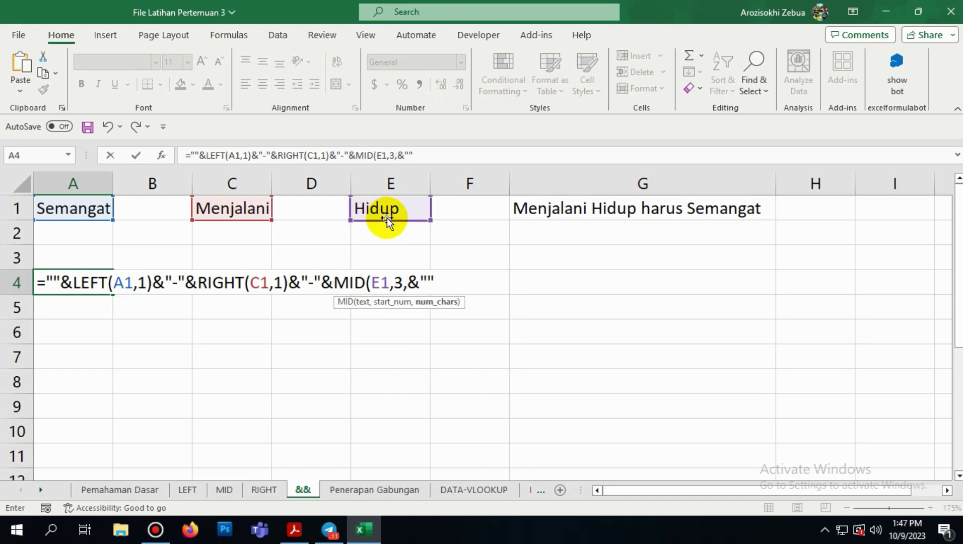
text(2))
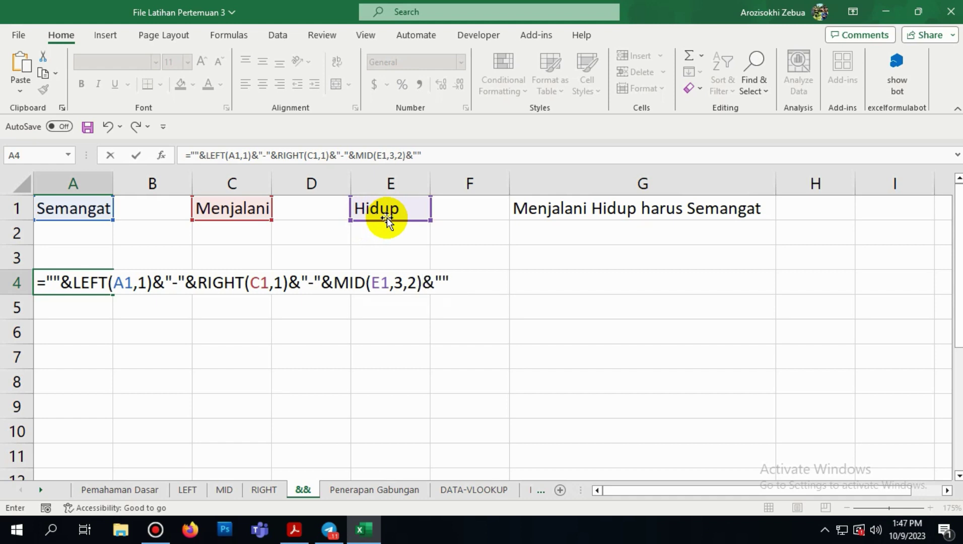
text(&"")
key(Return)
click(79, 282)
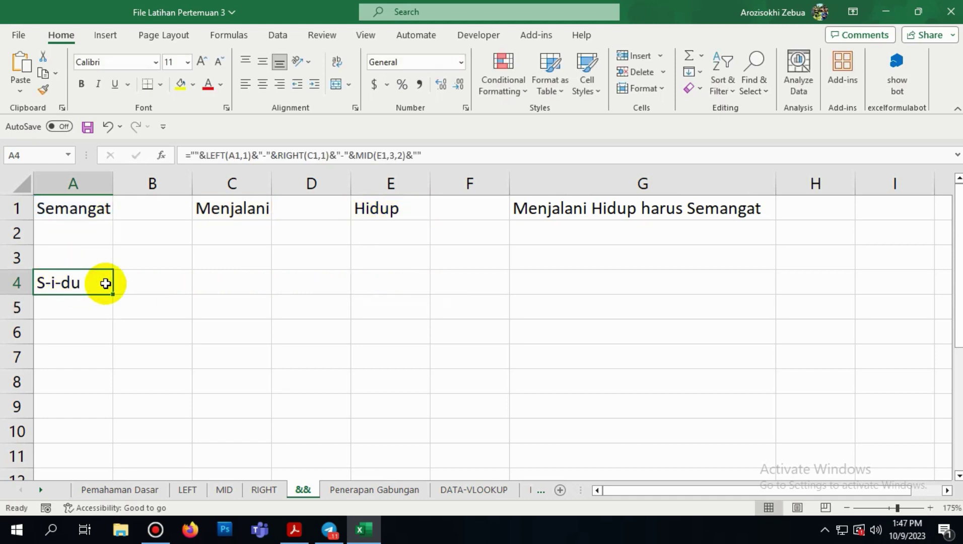
Open the Penerapan Gabungan worksheet with the book code exercise
click(339, 332)
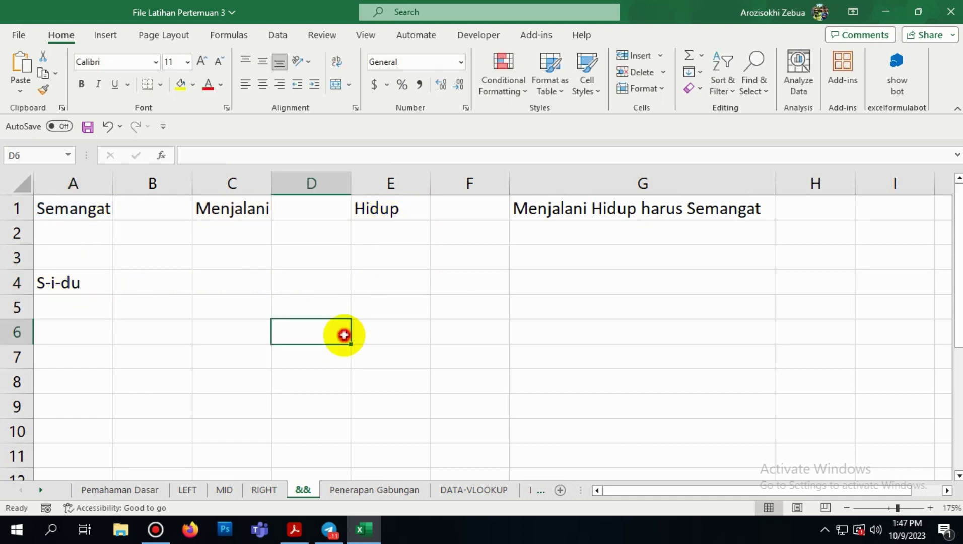
click(371, 491)
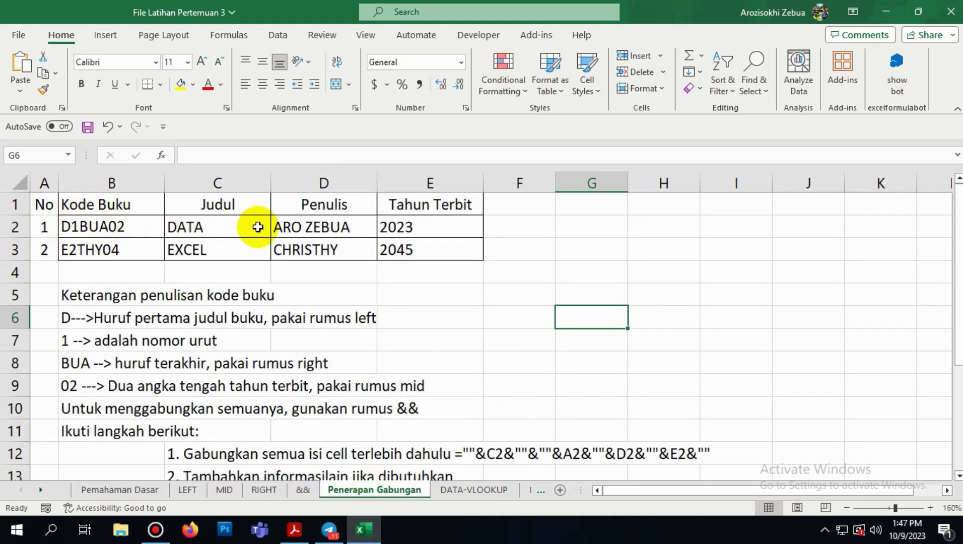